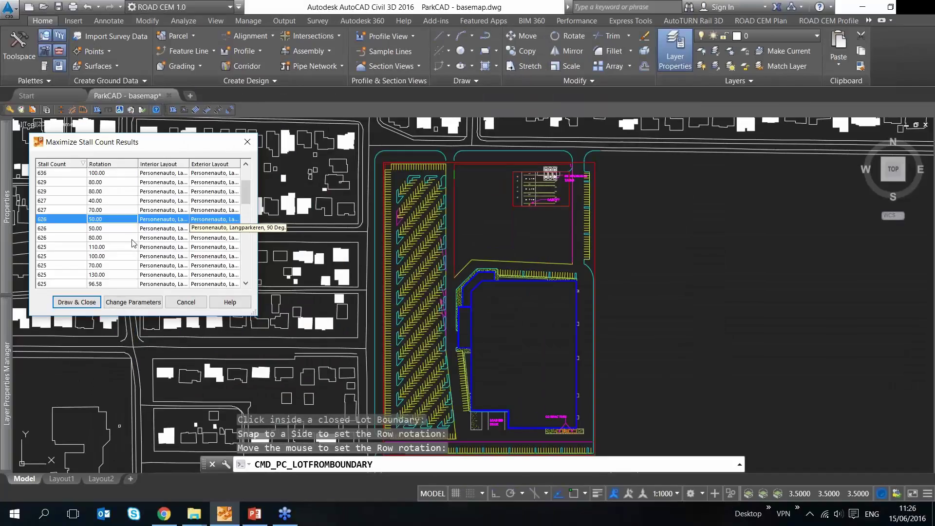
Preview the 626-stall 80°, 625-stall 110° and 625-stall 100° layout options
{"action": "left_click", "coordinate": [122, 238]}
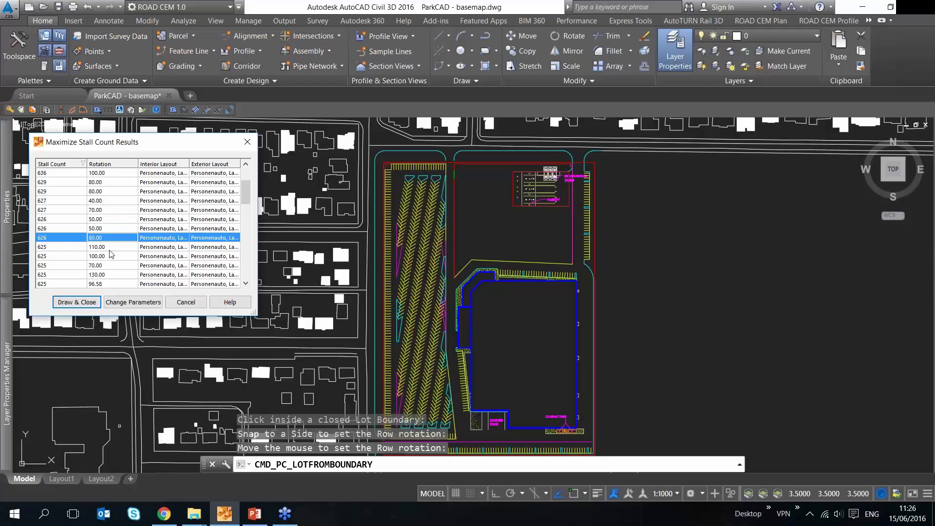
{"action": "left_click", "coordinate": [110, 248]}
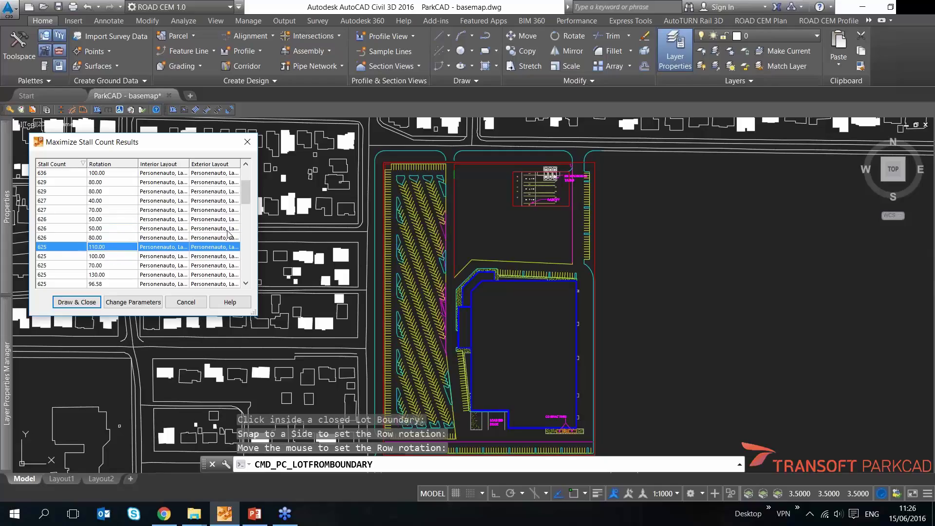
{"action": "scroll", "coordinate": [225, 222], "scroll_direction": "down", "scroll_amount": 1}
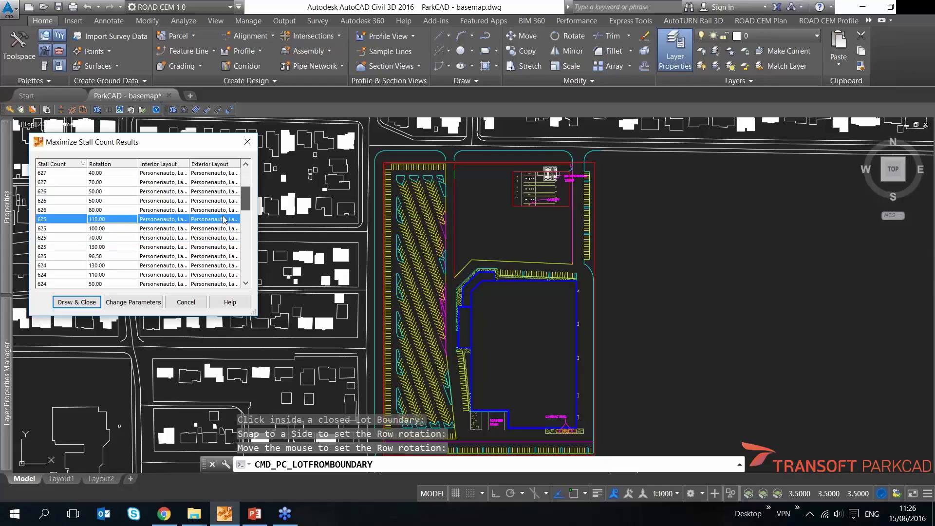
{"action": "left_click", "coordinate": [110, 229]}
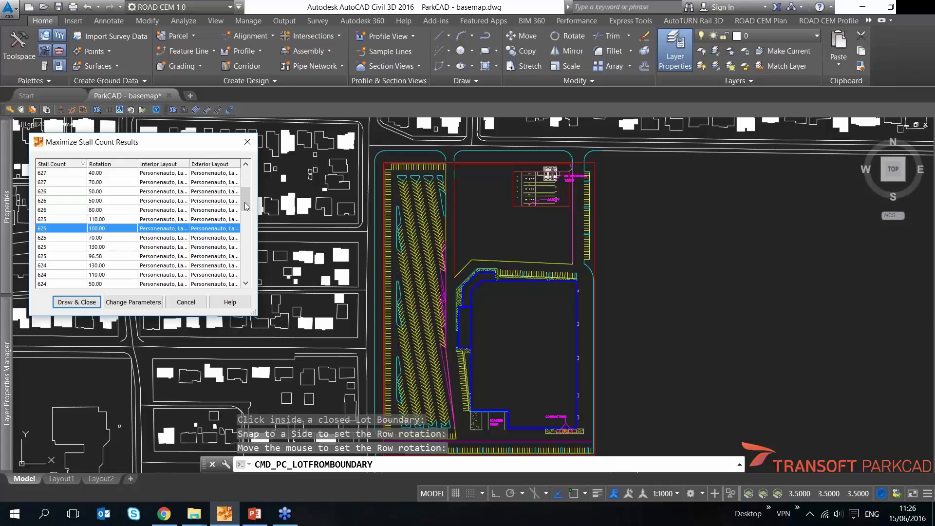
Preview the 593-stall 0° layout, compare its second option, then return to the first
{"action": "left_click_drag", "start_coordinate": [243, 214], "coordinate": [243, 275]}
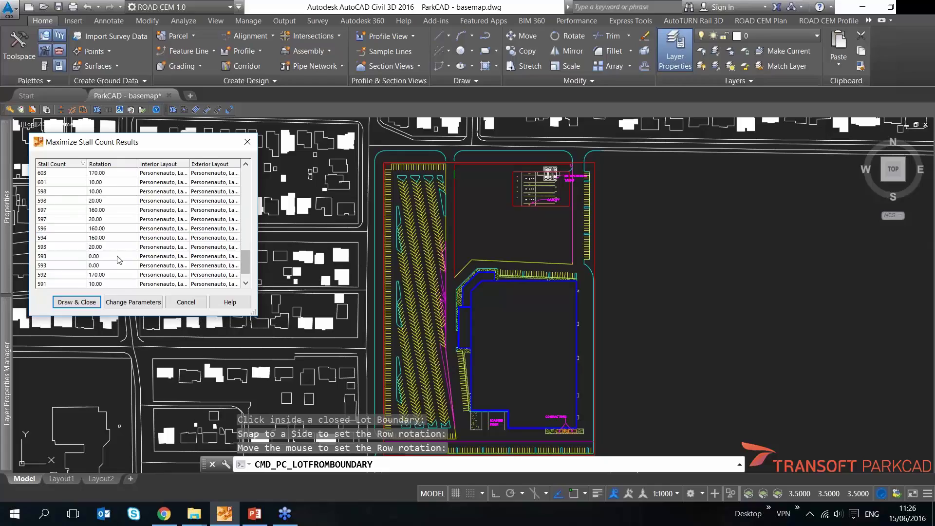
{"action": "left_click", "coordinate": [121, 257]}
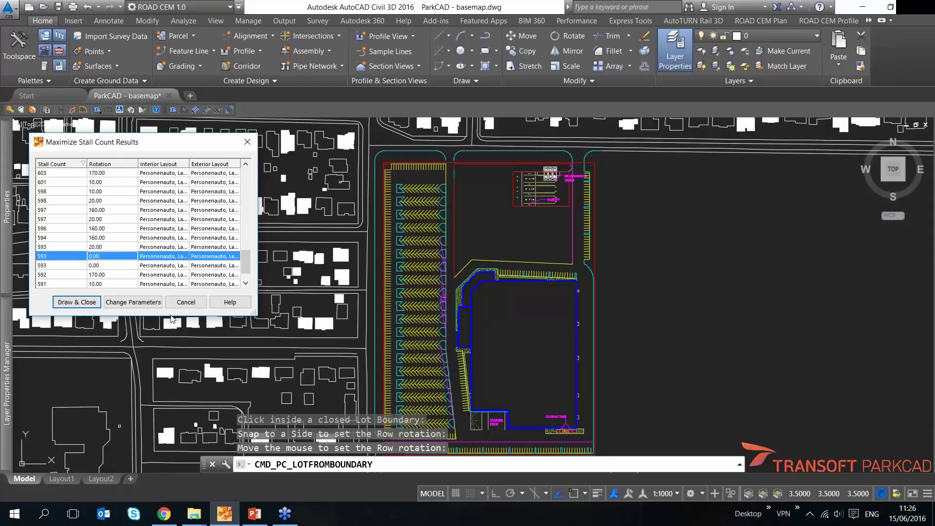
{"action": "left_click", "coordinate": [106, 264]}
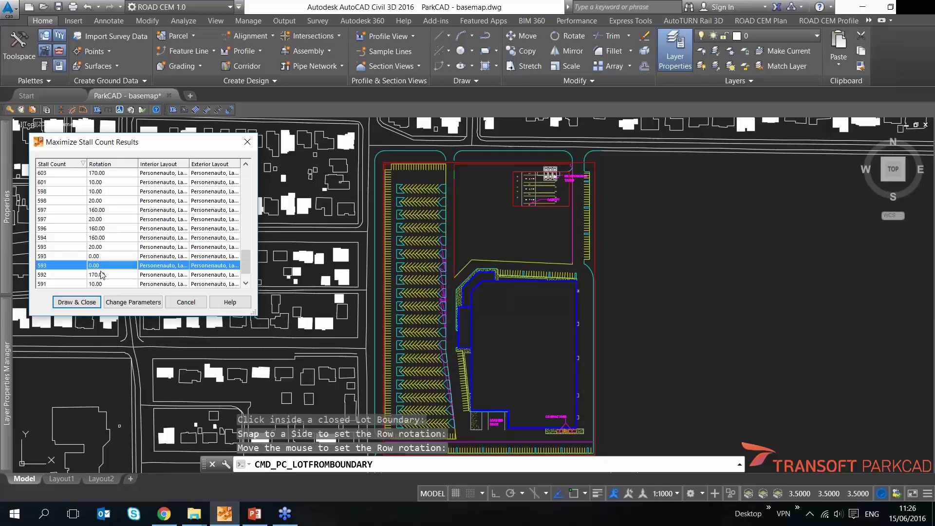
{"action": "key", "text": "Up"}
{"action": "left_click", "coordinate": [161, 267]}
{"action": "scroll", "coordinate": [422, 199], "scroll_direction": "up", "scroll_amount": 5}
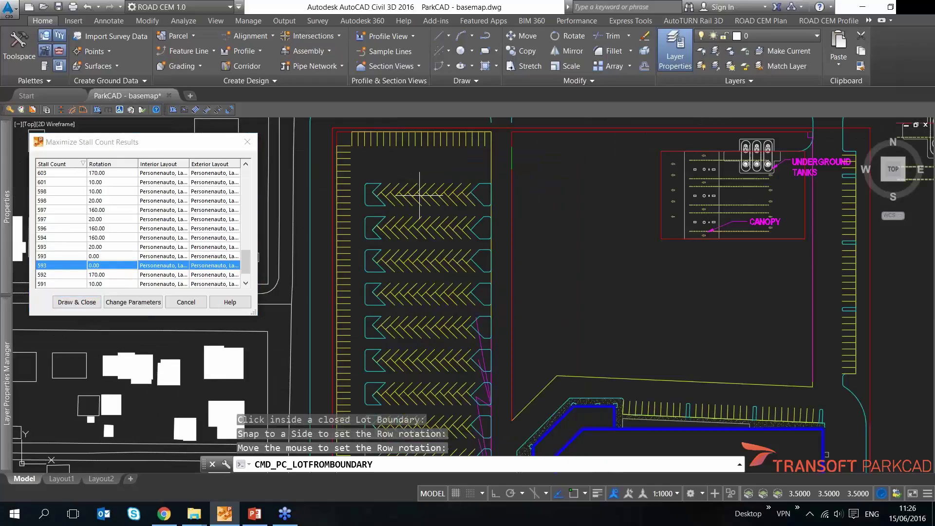
{"action": "middle_click_drag", "start_coordinate": [422, 199], "coordinate": [410, 223]}
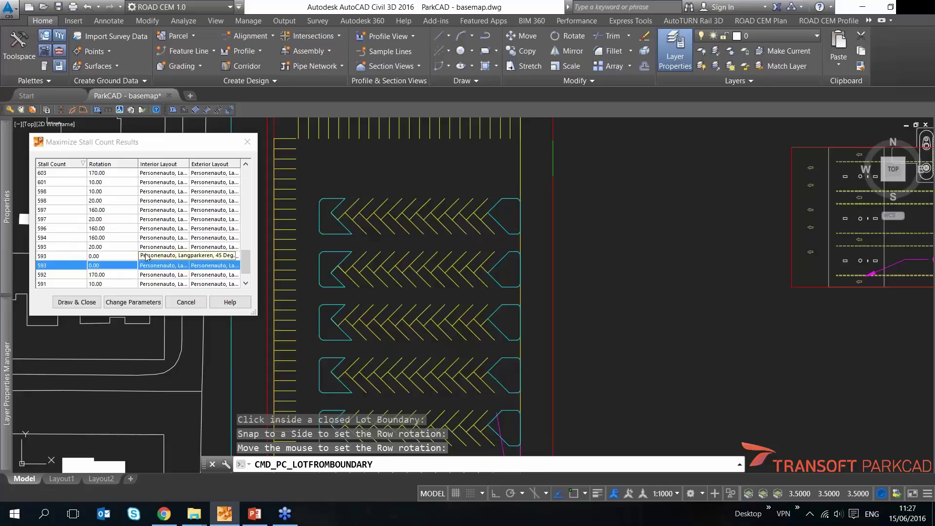
{"action": "scroll", "coordinate": [361, 304], "scroll_direction": "down", "scroll_amount": 4}
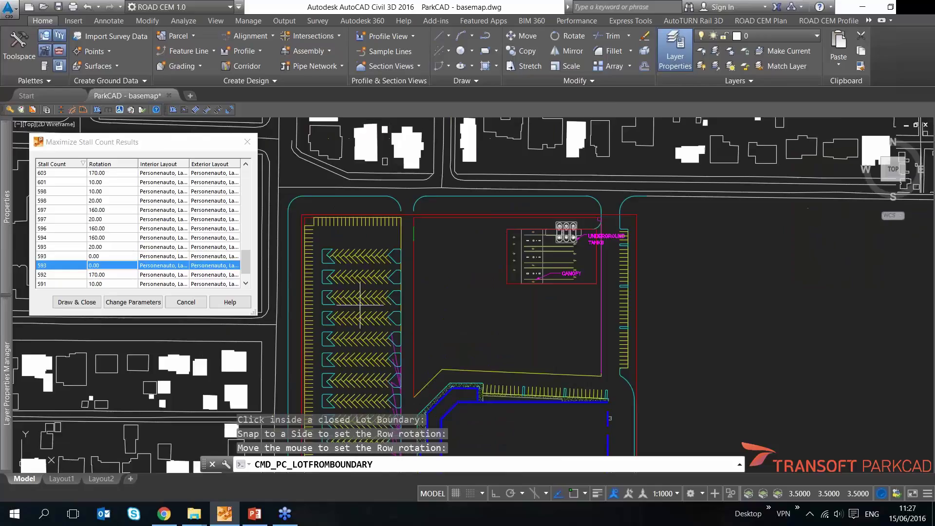
{"action": "scroll", "coordinate": [360, 304], "scroll_direction": "down", "scroll_amount": 4}
{"action": "scroll", "coordinate": [414, 419], "scroll_direction": "up", "scroll_amount": 4}
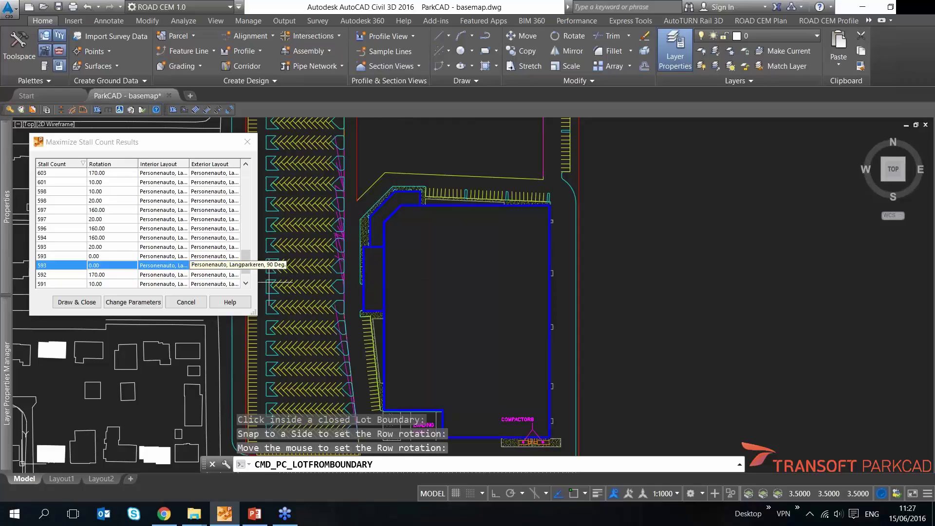
Preview the 654-stall layout with parking rows at 90° rotation
{"action": "left_click_drag", "start_coordinate": [247, 266], "coordinate": [250, 174]}
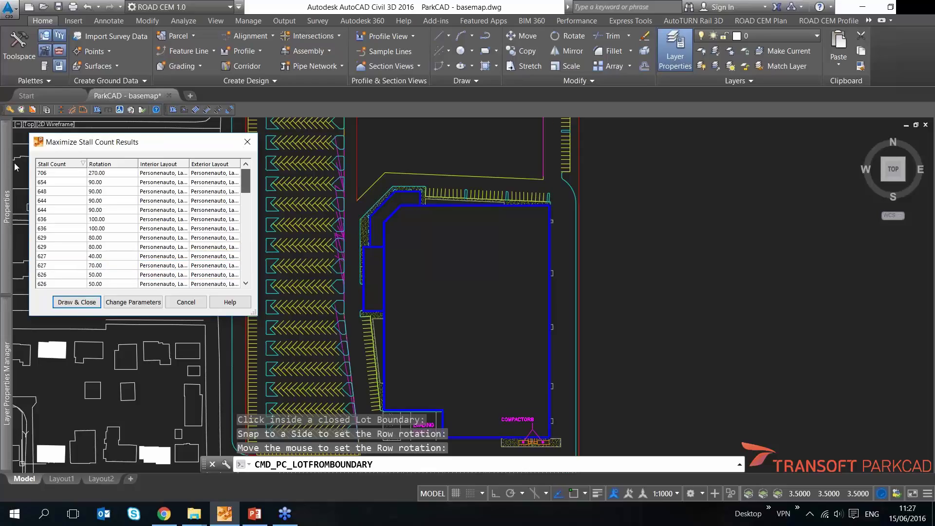
{"action": "left_click", "coordinate": [104, 182]}
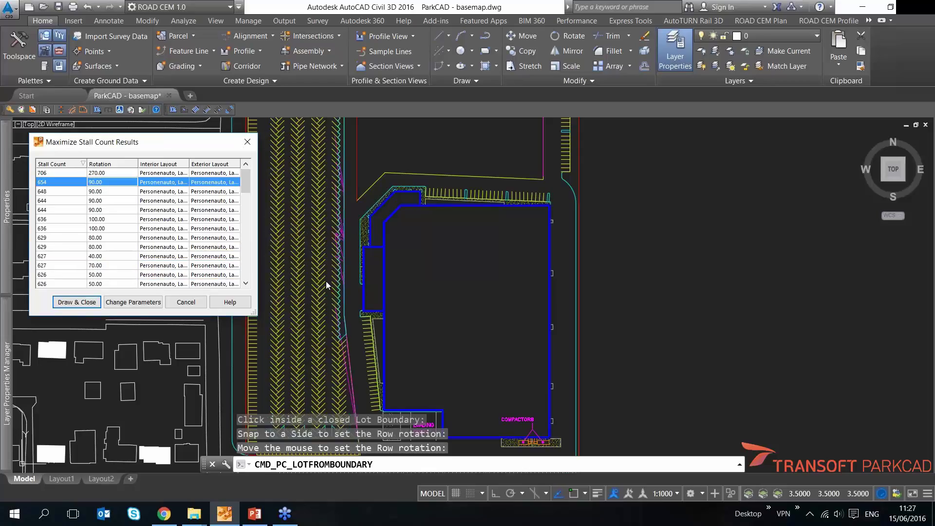
{"action": "scroll", "coordinate": [336, 265], "scroll_direction": "down", "scroll_amount": 2}
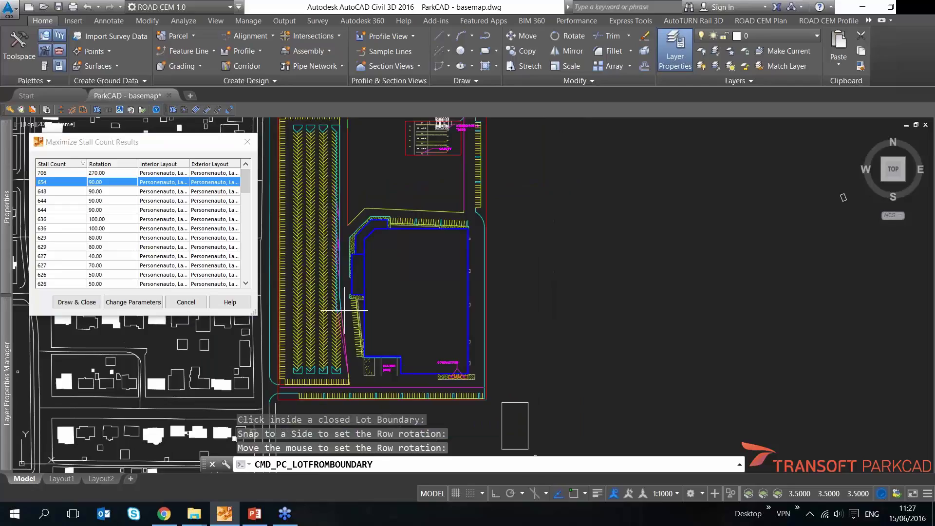
{"action": "scroll", "coordinate": [316, 292], "scroll_direction": "up", "scroll_amount": 2}
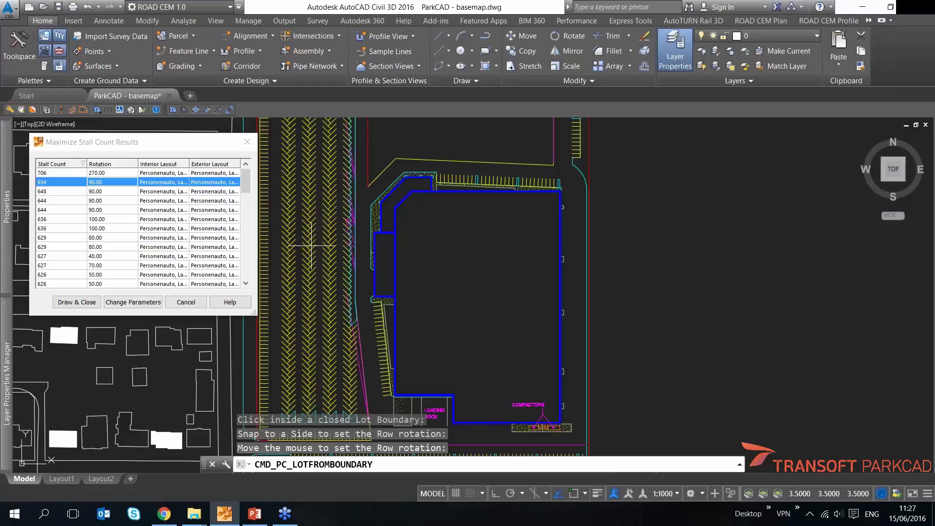
{"action": "scroll", "coordinate": [319, 248], "scroll_direction": "up", "scroll_amount": 3}
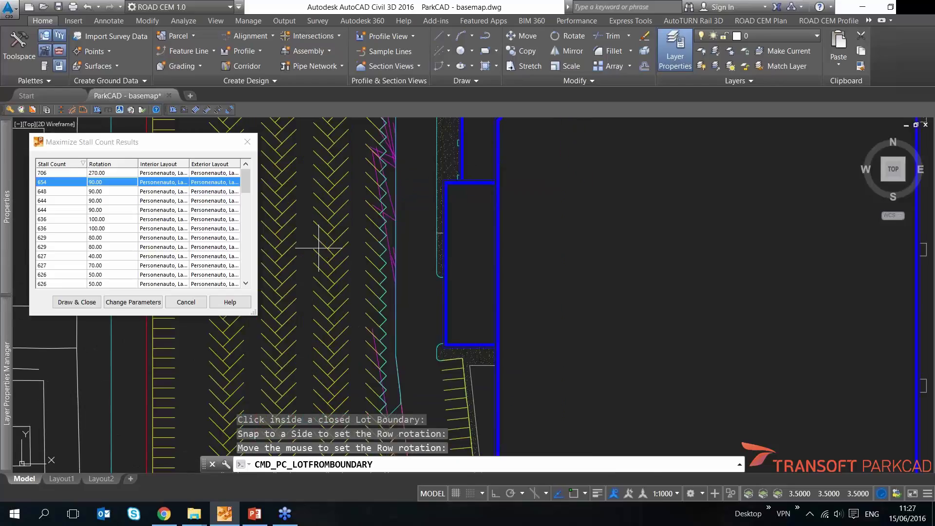
Inspect the 90° row layout across the lot and building edge, then scroll the results list back down
{"action": "middle_click_drag", "start_coordinate": [319, 248], "coordinate": [415, 273]}
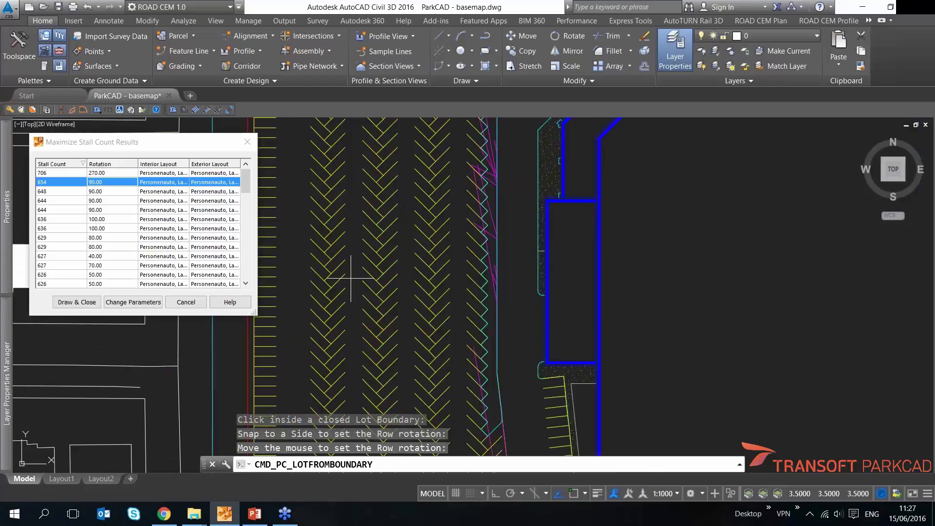
{"action": "scroll", "coordinate": [389, 223], "scroll_direction": "down", "scroll_amount": 2}
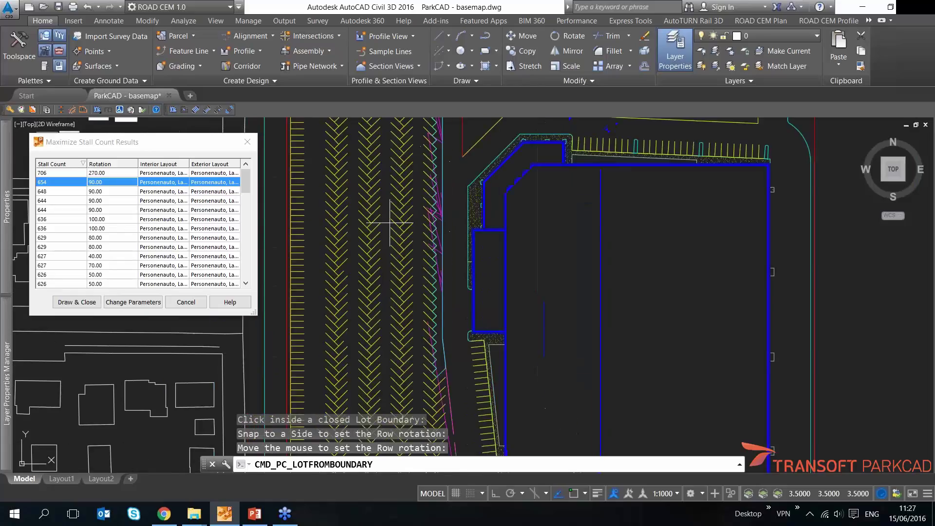
{"action": "scroll", "coordinate": [390, 223], "scroll_direction": "down", "scroll_amount": 2}
{"action": "middle_click_drag", "start_coordinate": [383, 121], "coordinate": [380, 253]}
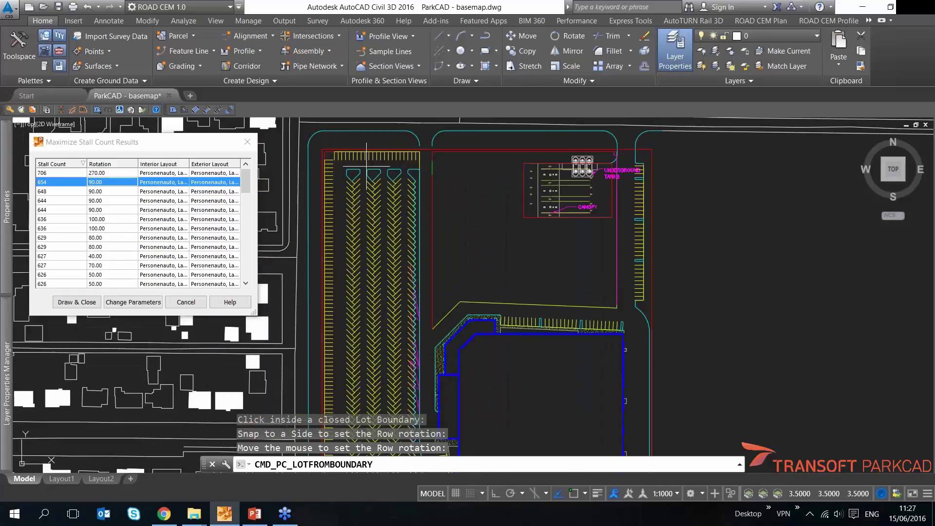
{"action": "scroll", "coordinate": [375, 347], "scroll_direction": "down", "scroll_amount": 2}
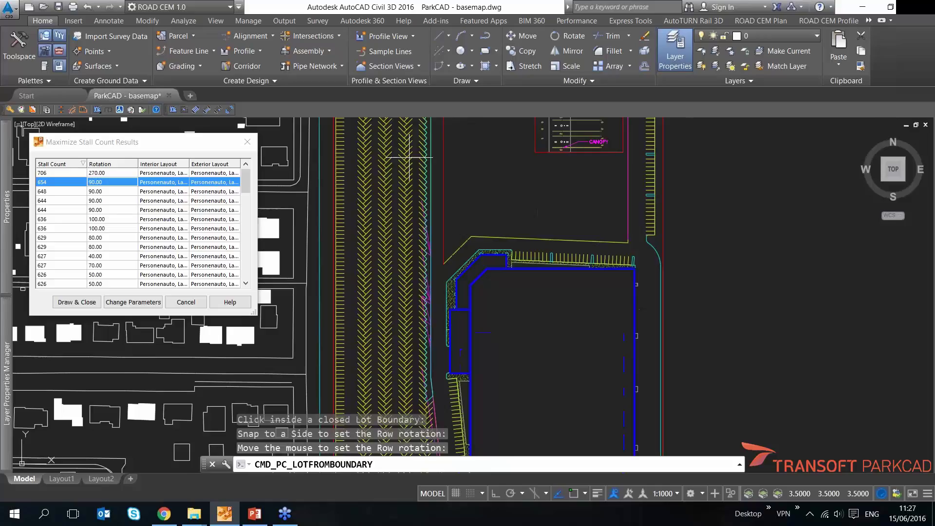
{"action": "middle_click_drag", "start_coordinate": [376, 347], "coordinate": [388, 317]}
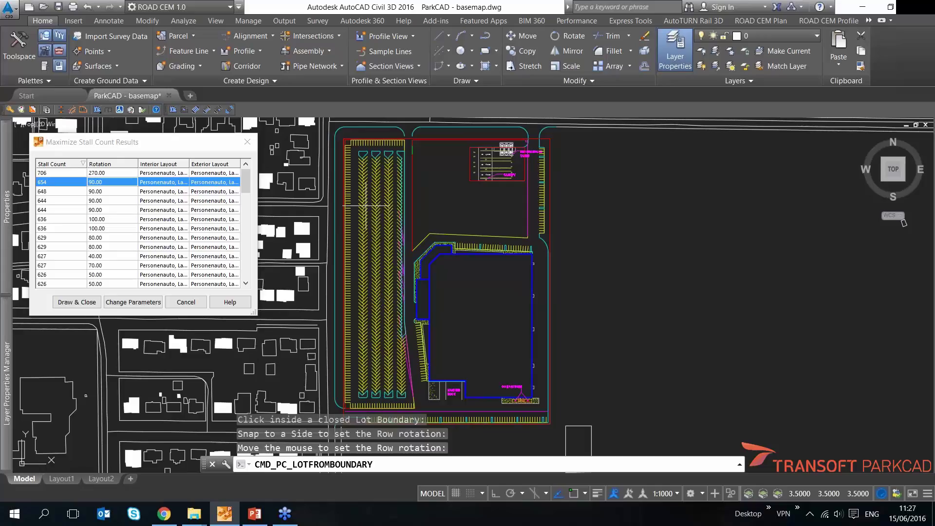
{"action": "left_click_drag", "start_coordinate": [247, 193], "coordinate": [117, 252]}
Reselect the 593-stall, 0° layout and draw it into the lot
{"action": "left_click", "coordinate": [117, 247]}
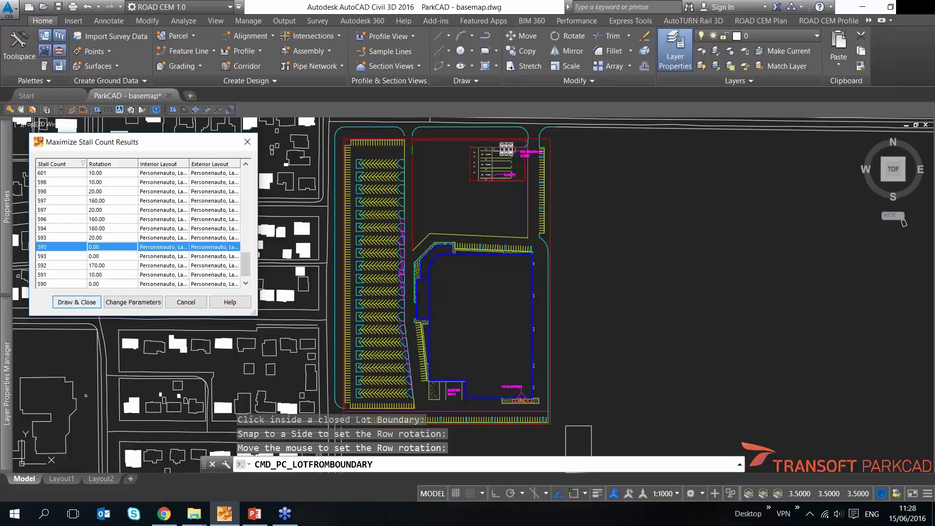
{"action": "left_click", "coordinate": [77, 301]}
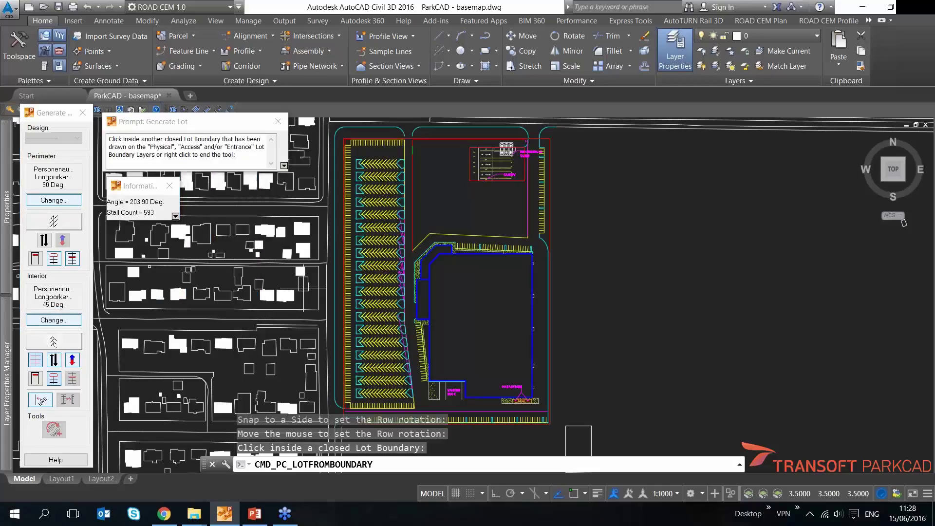
End lot generation and erase the first two stray magenta construction lines
{"action": "right_click", "coordinate": [303, 285]}
{"action": "scroll", "coordinate": [401, 229], "scroll_direction": "up", "scroll_amount": 5}
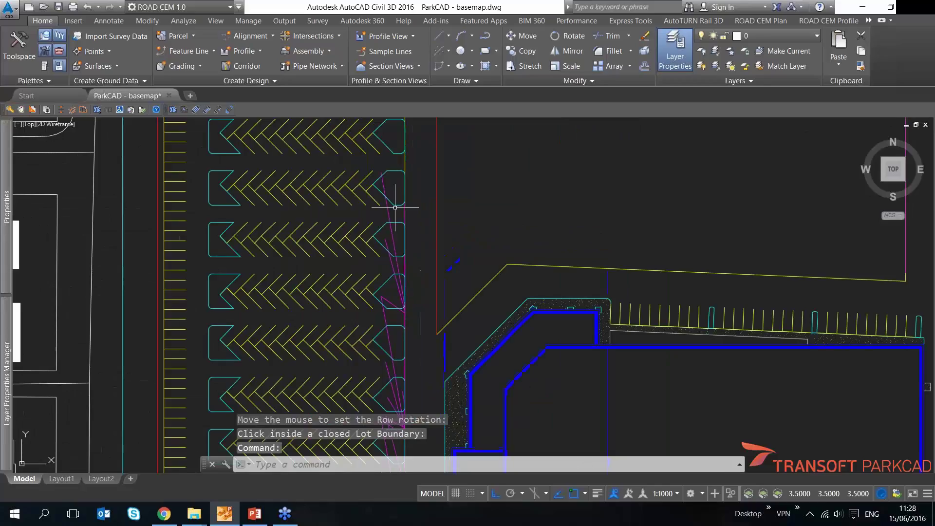
{"action": "left_click", "coordinate": [388, 213]}
{"action": "key", "text": "Delete"}
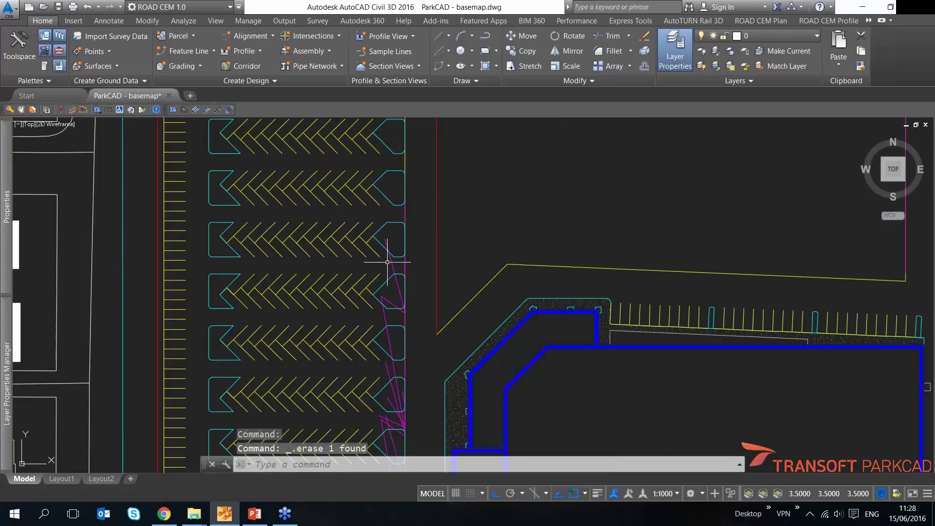
{"action": "left_click", "coordinate": [383, 309]}
{"action": "key", "text": "Delete"}
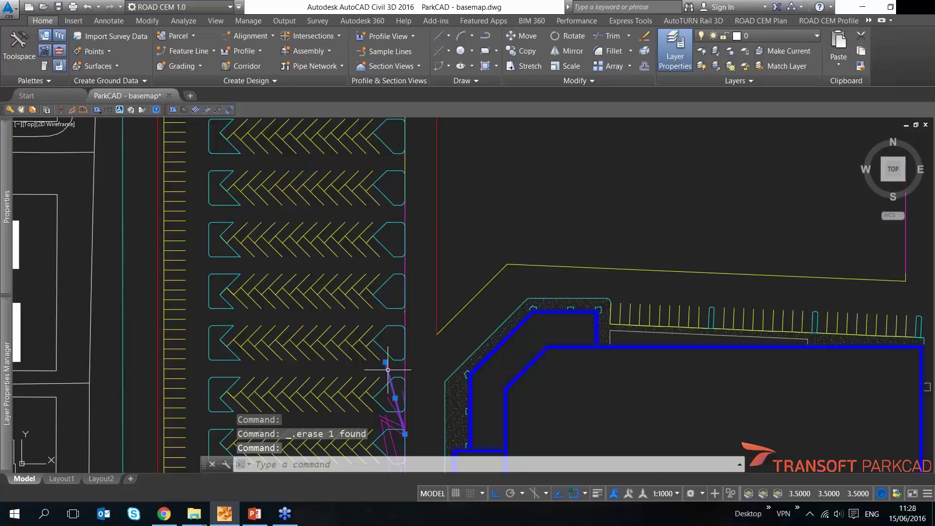
Erase the four magenta lines at the island end and the long diagonal magenta line
{"action": "middle_click_drag", "start_coordinate": [389, 408], "coordinate": [373, 328]}
{"action": "scroll", "coordinate": [373, 328], "scroll_direction": "up", "scroll_amount": 6}
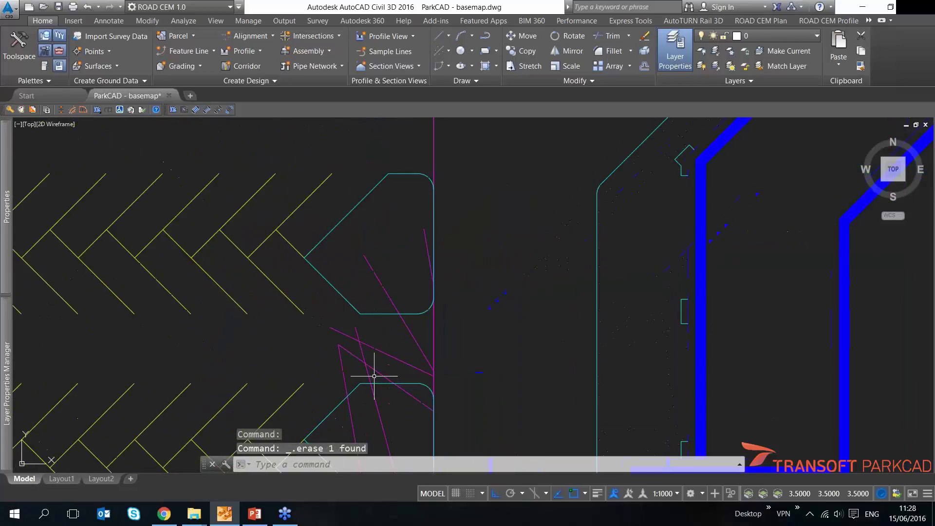
{"action": "left_click", "coordinate": [374, 376]}
{"action": "left_click", "coordinate": [328, 323]}
{"action": "key", "text": "Delete"}
{"action": "left_click", "coordinate": [378, 286]}
{"action": "left_click", "coordinate": [370, 277]}
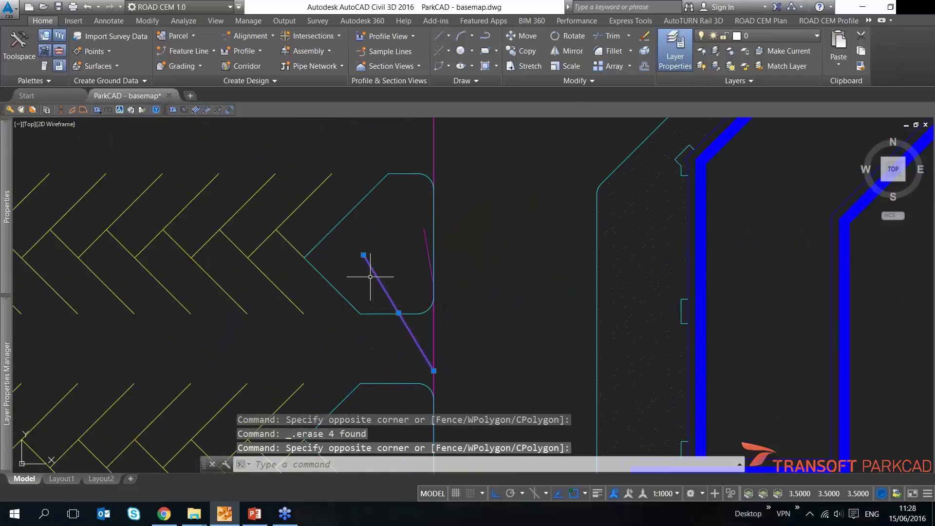
{"action": "key", "text": "Delete"}
Erase the short magenta line at the island end and the slanted magenta polyline
{"action": "left_click", "coordinate": [427, 252]}
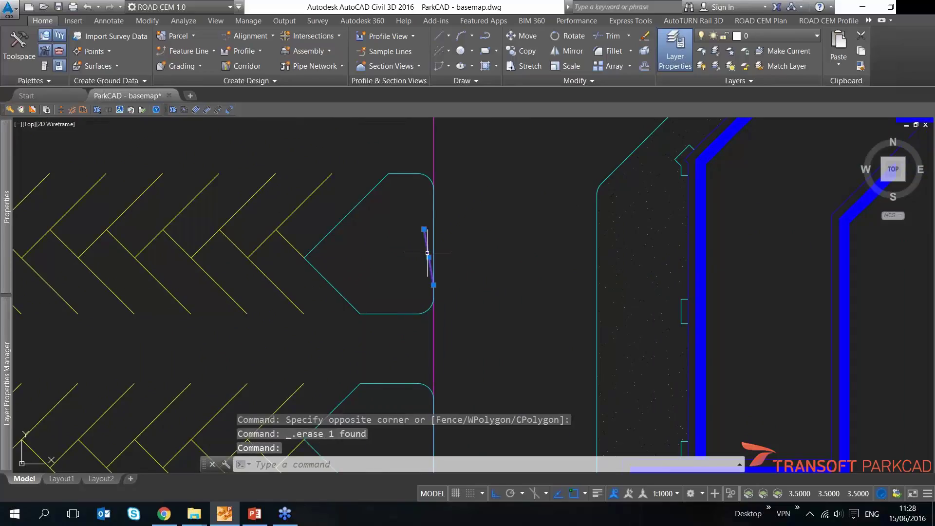
{"action": "key", "text": "Delete"}
{"action": "scroll", "coordinate": [427, 253], "scroll_direction": "down", "scroll_amount": 2}
{"action": "mouse_move", "coordinate": [427, 252]}
{"action": "middle_mouse_down"}
{"action": "mouse_move", "coordinate": [401, 343]}
{"action": "mouse_move", "coordinate": [372, 202]}
{"action": "middle_mouse_up"}
{"action": "left_click", "coordinate": [360, 291]}
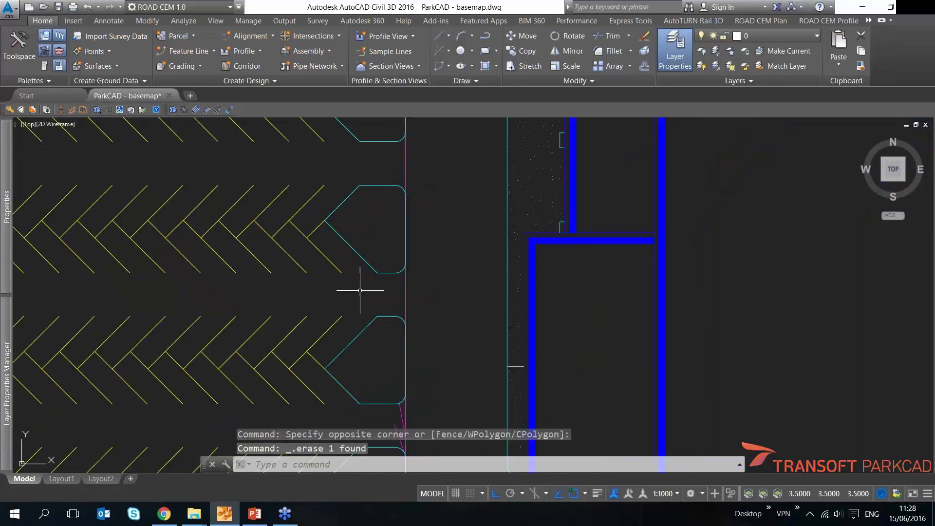
{"action": "scroll", "coordinate": [376, 254], "scroll_direction": "up", "scroll_amount": 4}
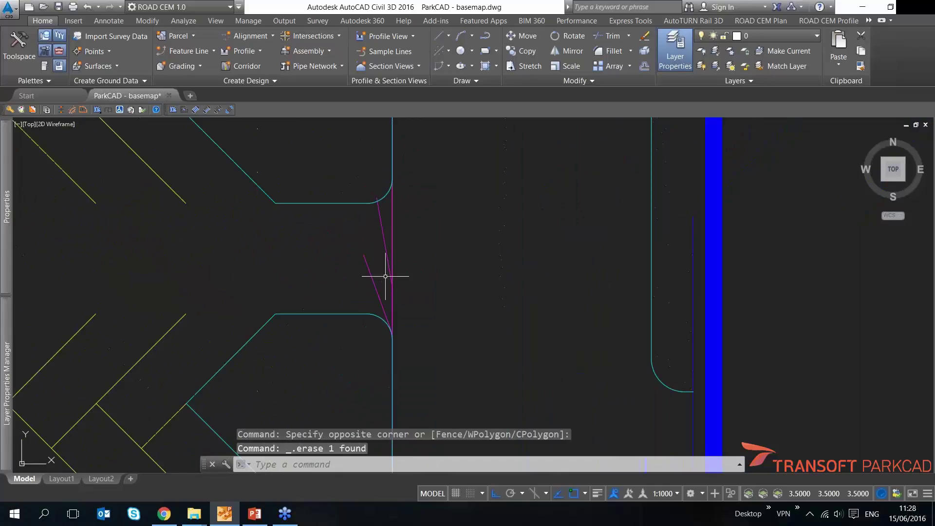
{"action": "left_click", "coordinate": [385, 277]}
{"action": "key", "text": "Delete"}
Select the long slanted magenta line, then pan the plan toward the canopy area
{"action": "scroll", "coordinate": [359, 308], "scroll_direction": "down", "scroll_amount": 3}
{"action": "scroll", "coordinate": [400, 353], "scroll_direction": "down", "scroll_amount": 3}
{"action": "scroll", "coordinate": [345, 362], "scroll_direction": "up", "scroll_amount": 2}
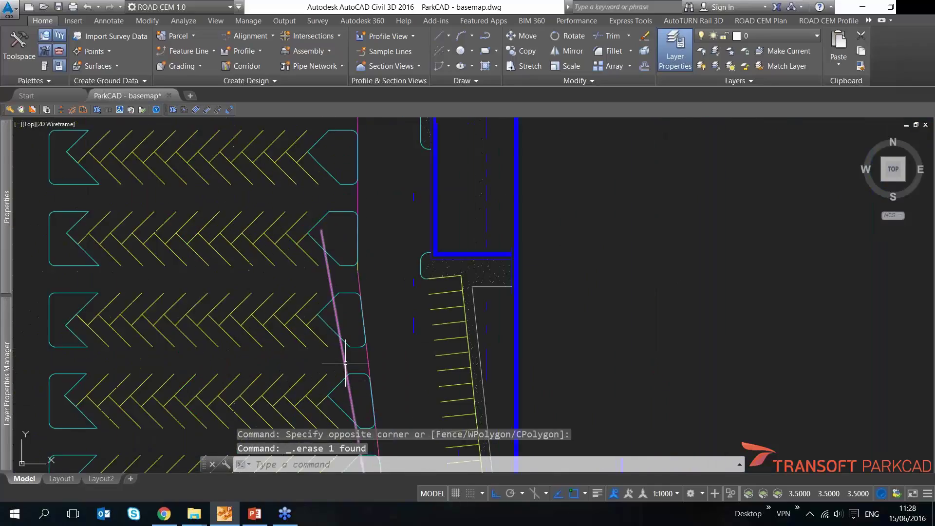
{"action": "left_click", "coordinate": [345, 363]}
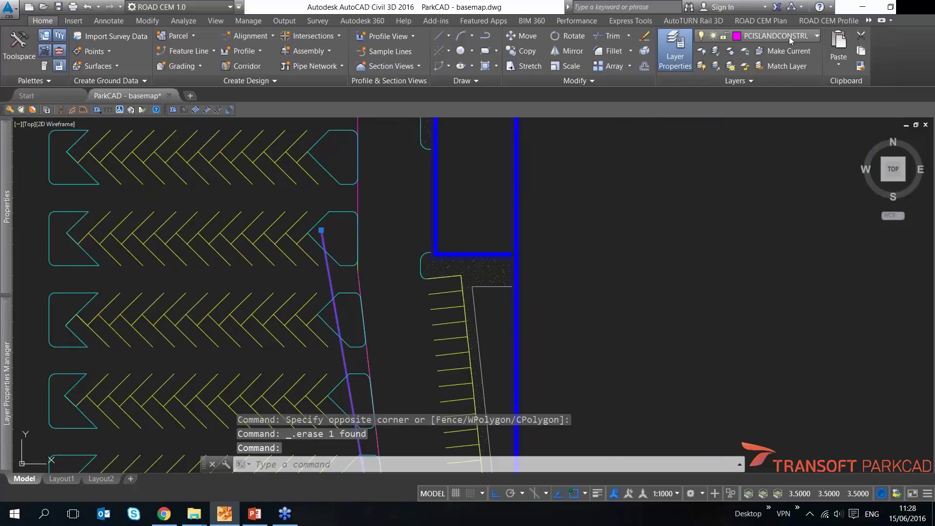
{"action": "scroll", "coordinate": [378, 284], "scroll_direction": "down", "scroll_amount": 2}
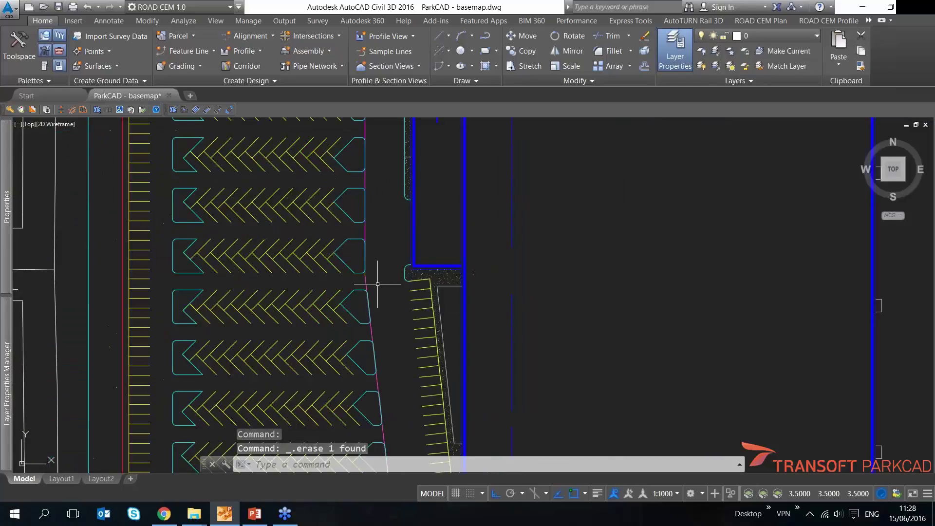
{"action": "scroll", "coordinate": [377, 284], "scroll_direction": "down", "scroll_amount": 2}
{"action": "middle_click_drag", "start_coordinate": [371, 264], "coordinate": [371, 340]}
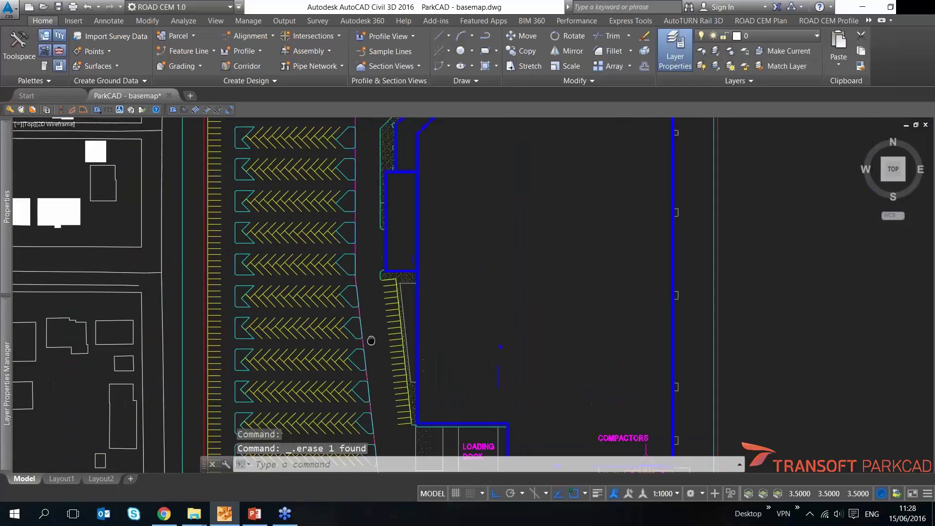
{"action": "scroll", "coordinate": [361, 288], "scroll_direction": "down", "scroll_amount": 3}
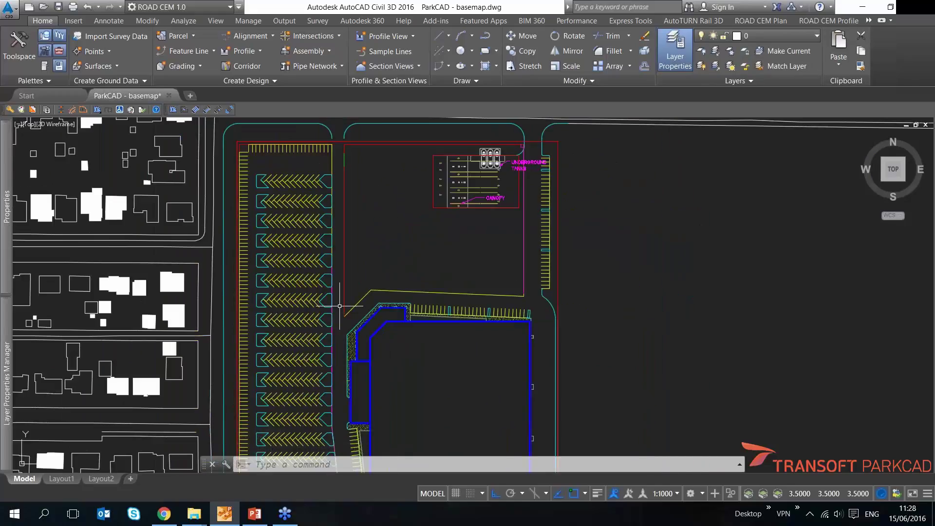
Turn the plan view 90° and zoom in on the lower parking lot beside the building
{"action": "scroll", "coordinate": [340, 306], "scroll_direction": "down", "scroll_amount": 3}
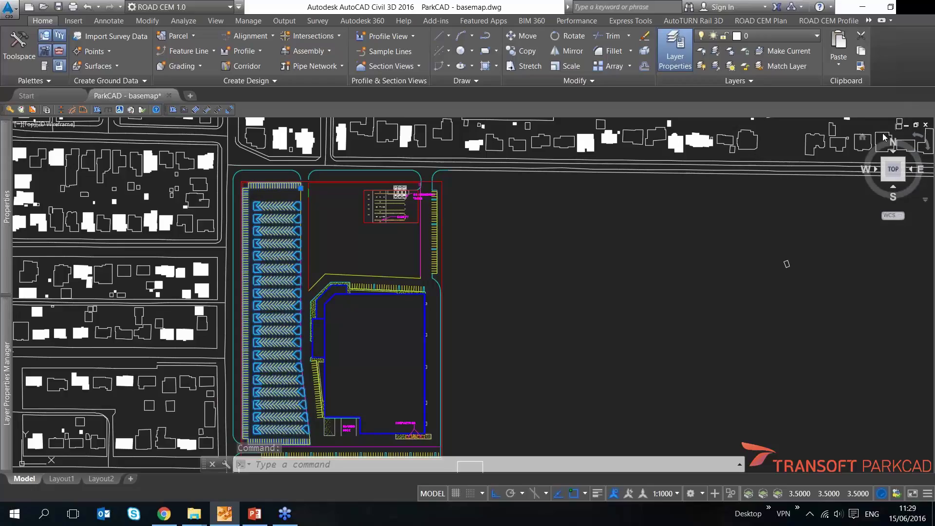
{"action": "left_click", "coordinate": [915, 137]}
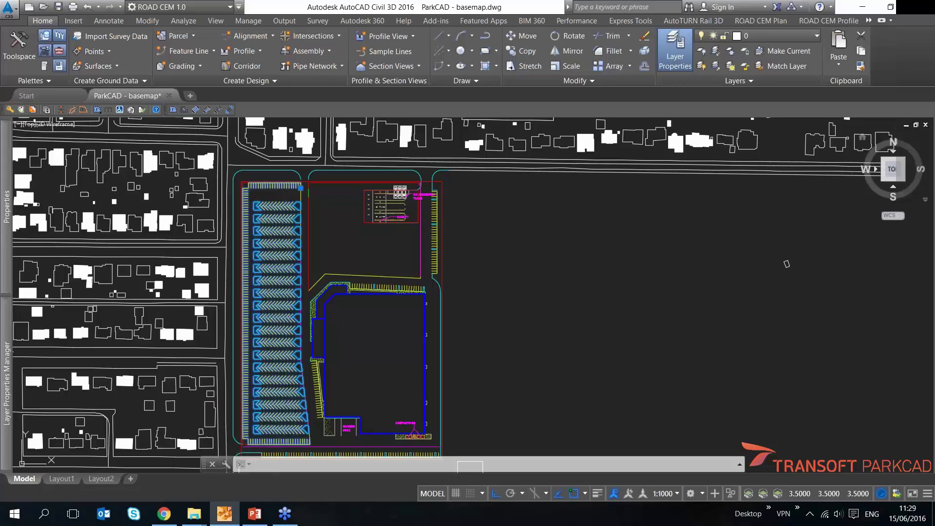
{"action": "key", "text": "Escape"}
{"action": "scroll", "coordinate": [497, 301], "scroll_direction": "up", "scroll_amount": 2}
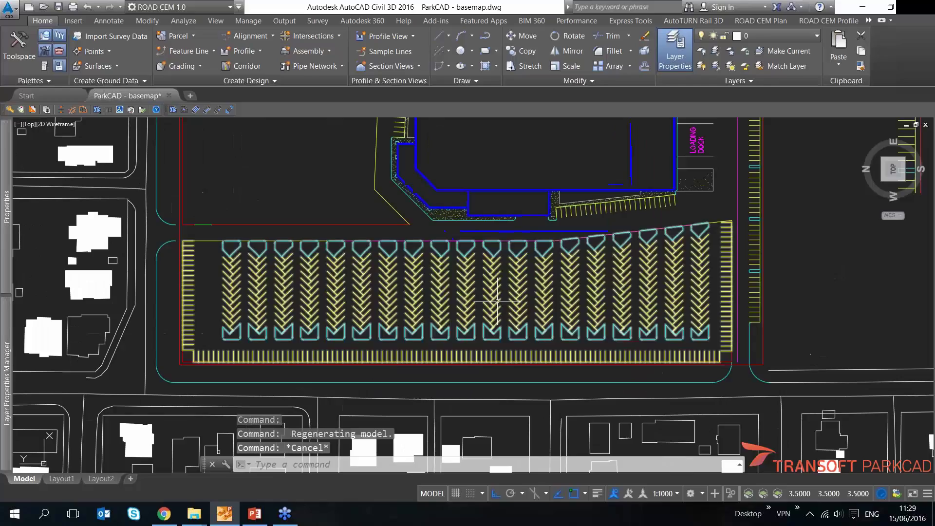
{"action": "scroll", "coordinate": [497, 301], "scroll_direction": "up", "scroll_amount": 2}
{"action": "middle_click_drag", "start_coordinate": [497, 301], "coordinate": [492, 304]}
{"action": "scroll", "coordinate": [492, 305], "scroll_direction": "down", "scroll_amount": 2}
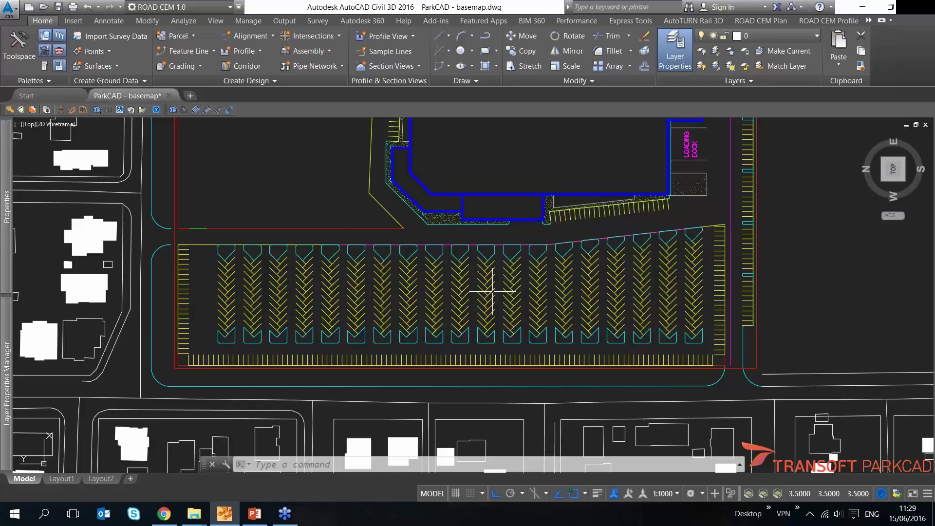
Run Edit Lot on the 593-stall lot and distribute its aisle space evenly between rows
{"action": "left_click", "coordinate": [131, 110]}
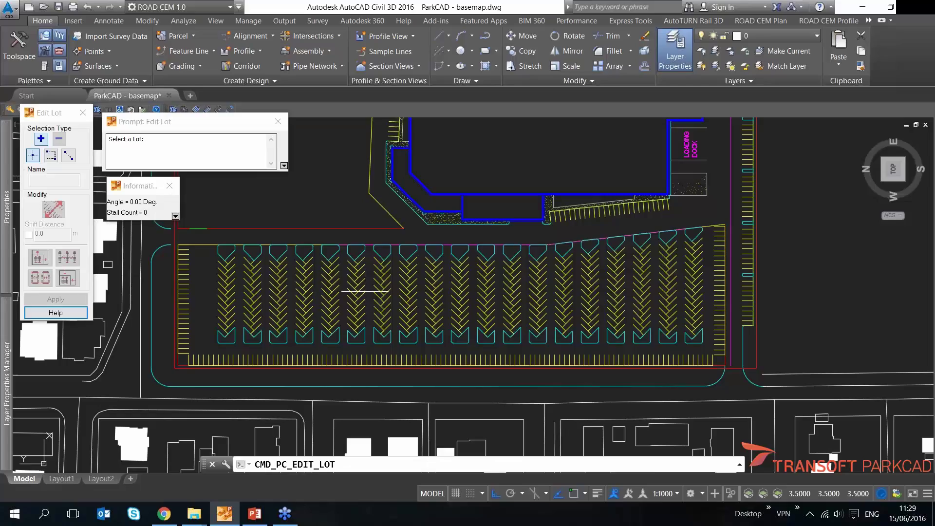
{"action": "left_click", "coordinate": [362, 310]}
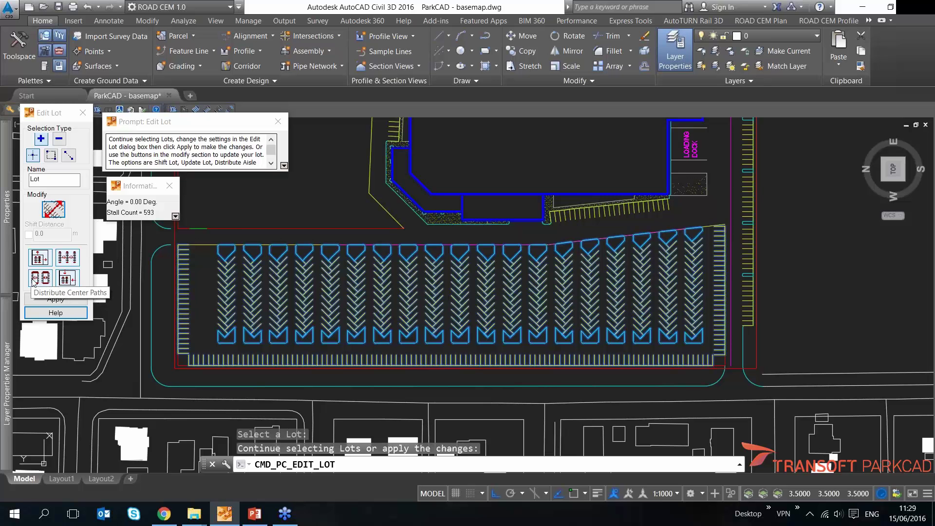
{"action": "scroll", "coordinate": [324, 360], "scroll_direction": "up", "scroll_amount": 2}
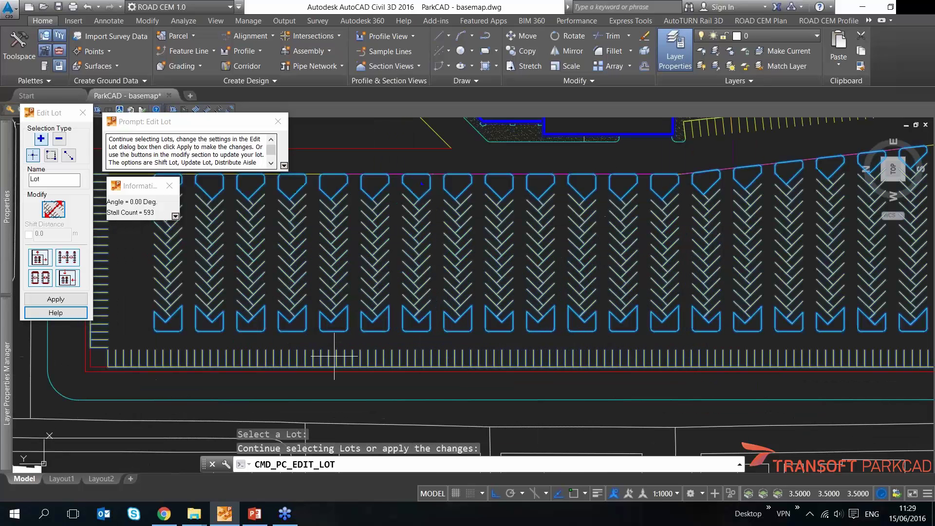
{"action": "scroll", "coordinate": [333, 324], "scroll_direction": "up", "scroll_amount": 2}
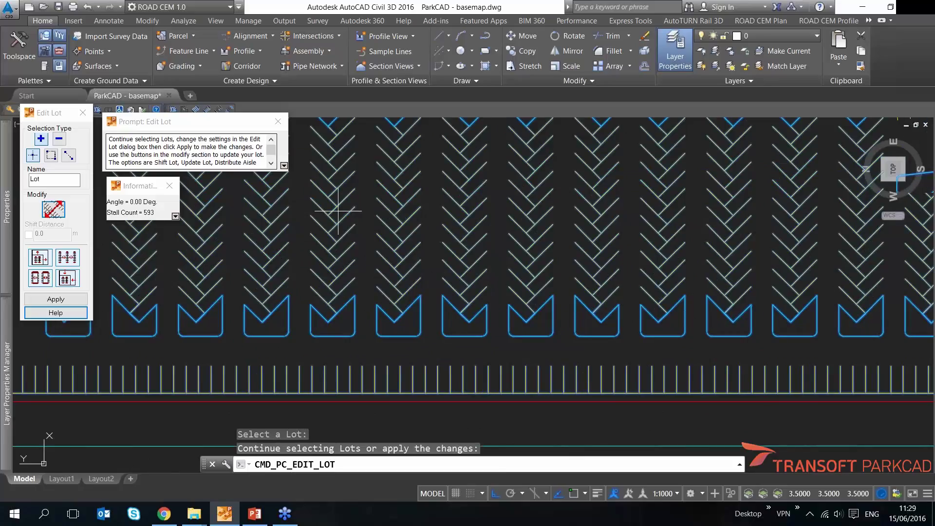
{"action": "middle_click_drag", "start_coordinate": [338, 211], "coordinate": [329, 303]}
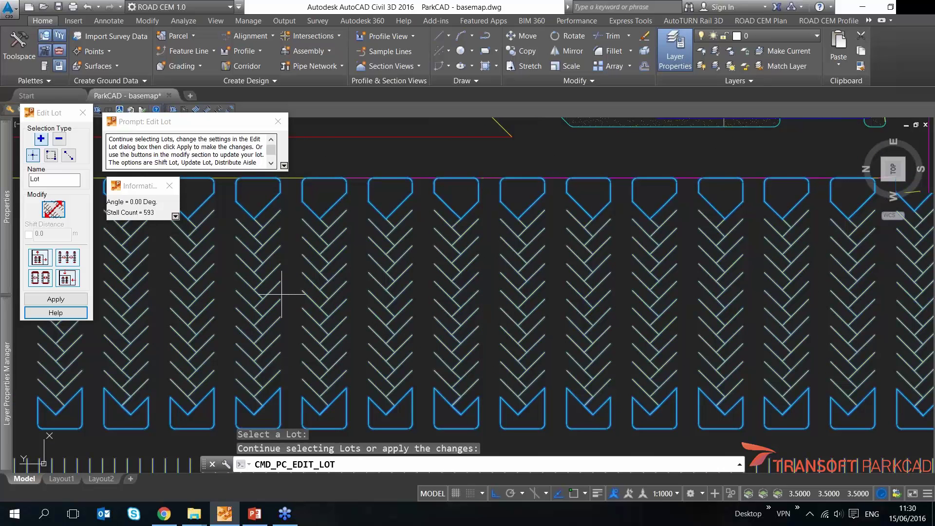
{"action": "scroll", "coordinate": [281, 293], "scroll_direction": "down", "scroll_amount": 4}
{"action": "scroll", "coordinate": [238, 292], "scroll_direction": "up", "scroll_amount": 2}
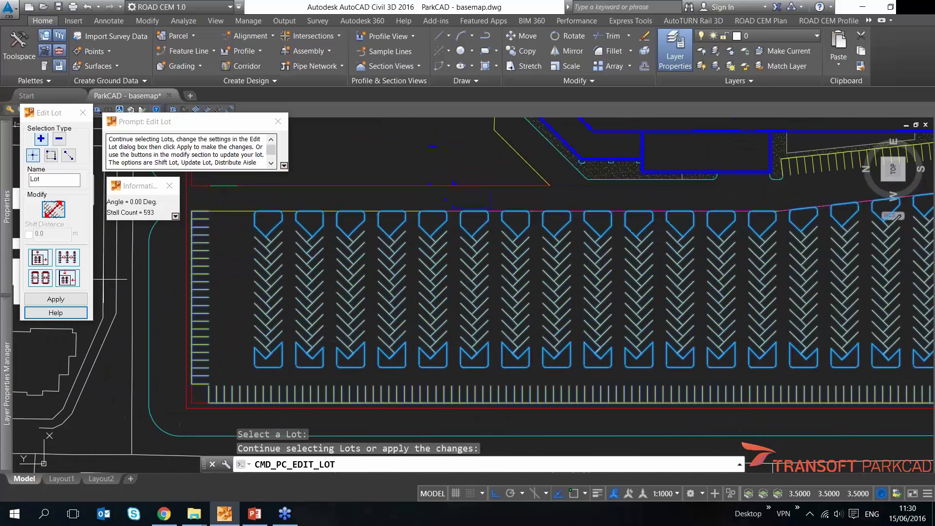
{"action": "left_click", "coordinate": [73, 260]}
{"action": "scroll", "coordinate": [205, 271], "scroll_direction": "down", "scroll_amount": 2}
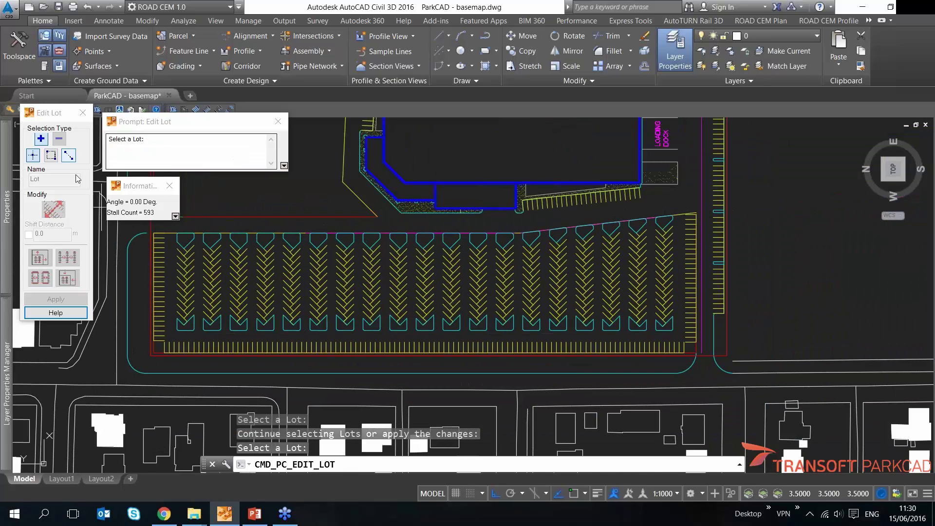
Select the whole lot with a crossing line and redistribute its aisle space evenly
{"action": "left_click", "coordinate": [68, 156]}
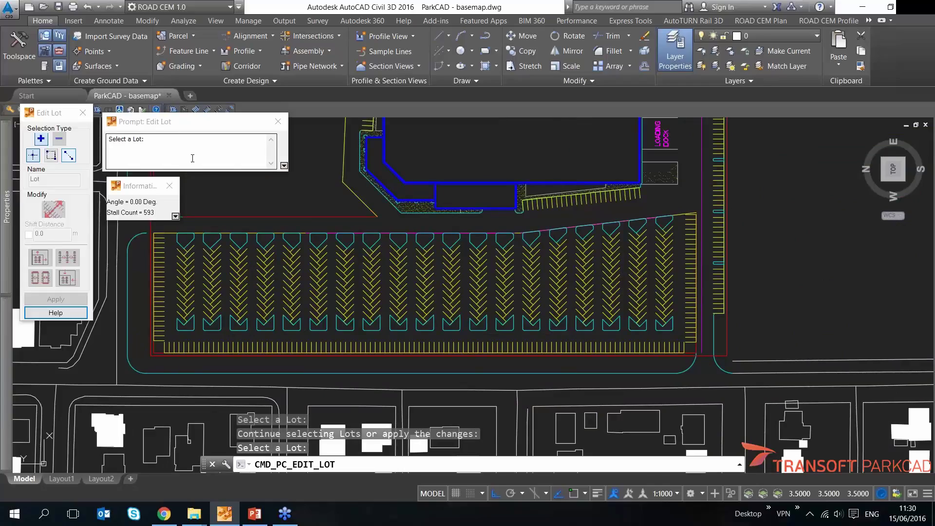
{"action": "left_click", "coordinate": [664, 280]}
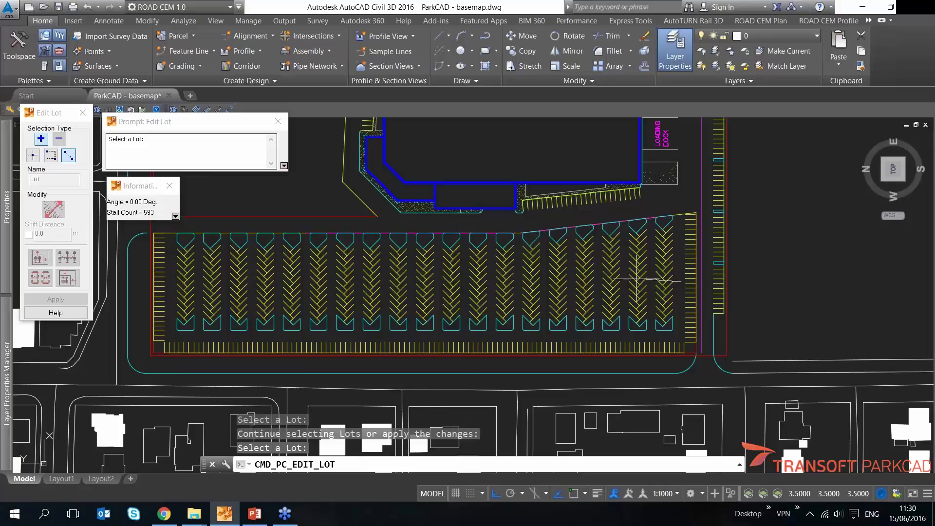
{"action": "left_click", "coordinate": [183, 279]}
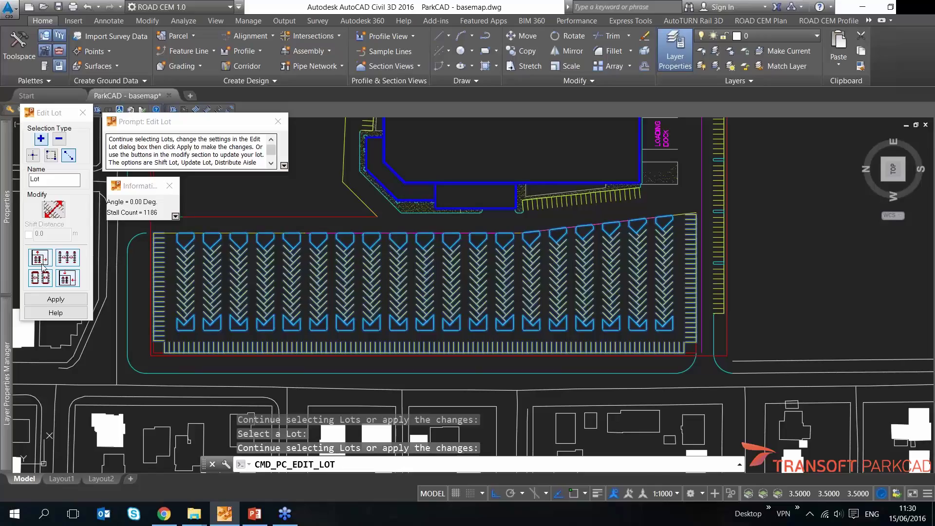
{"action": "left_click", "coordinate": [74, 259]}
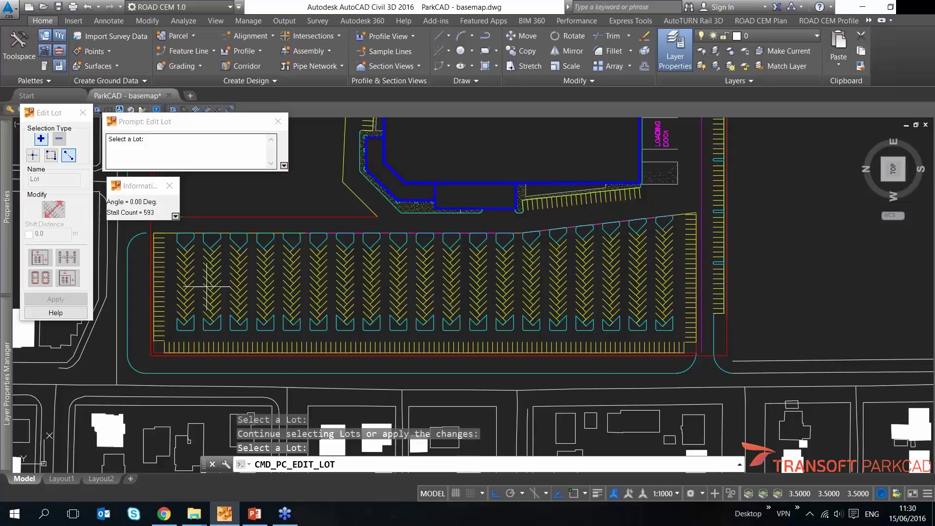
{"action": "scroll", "coordinate": [222, 275], "scroll_direction": "down", "scroll_amount": 2}
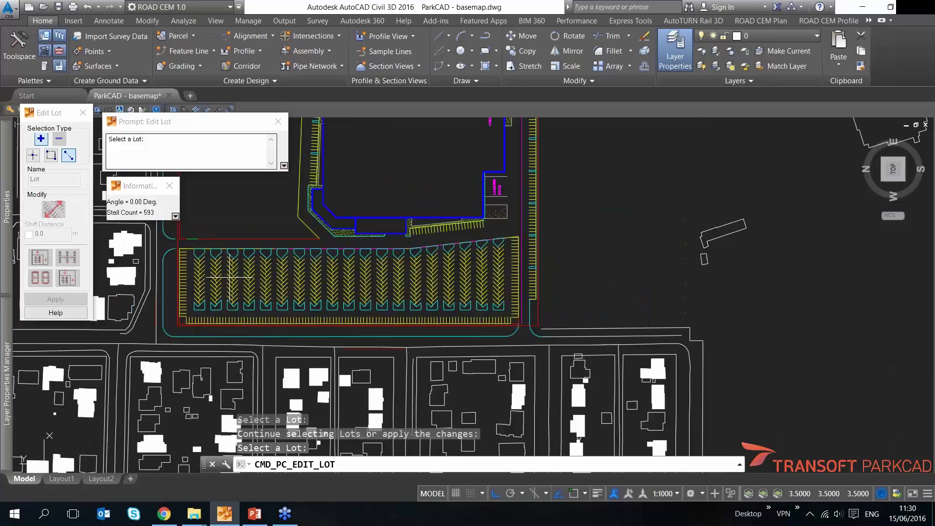
End Edit Lot and zoom in on the parking lot
{"action": "key", "text": "Return"}
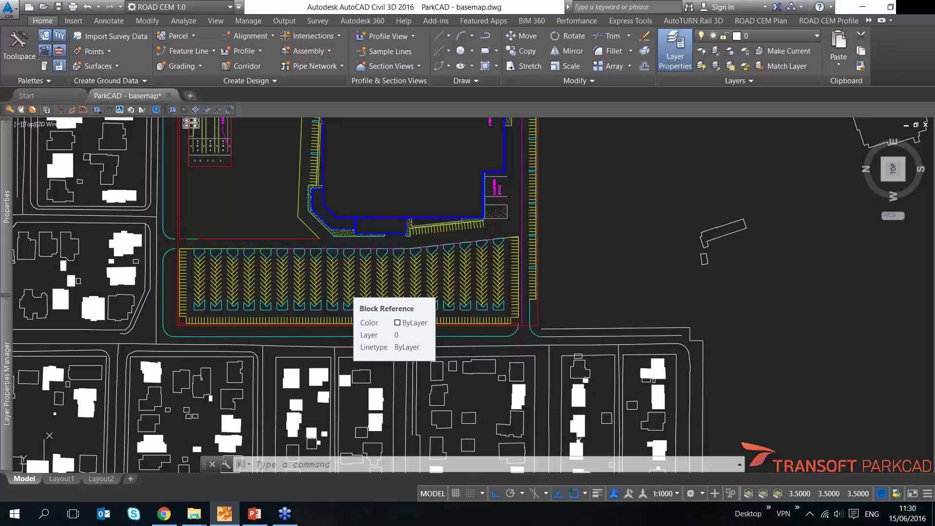
{"action": "scroll", "coordinate": [222, 283], "scroll_direction": "up", "scroll_amount": 5}
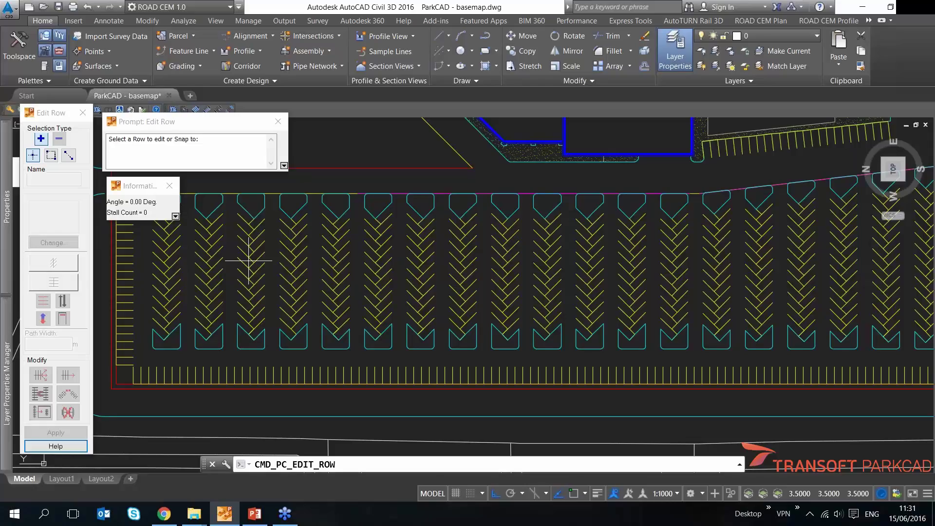
Select Row 20 and the next six angled stall rows south of the building
{"action": "left_click", "coordinate": [255, 297]}
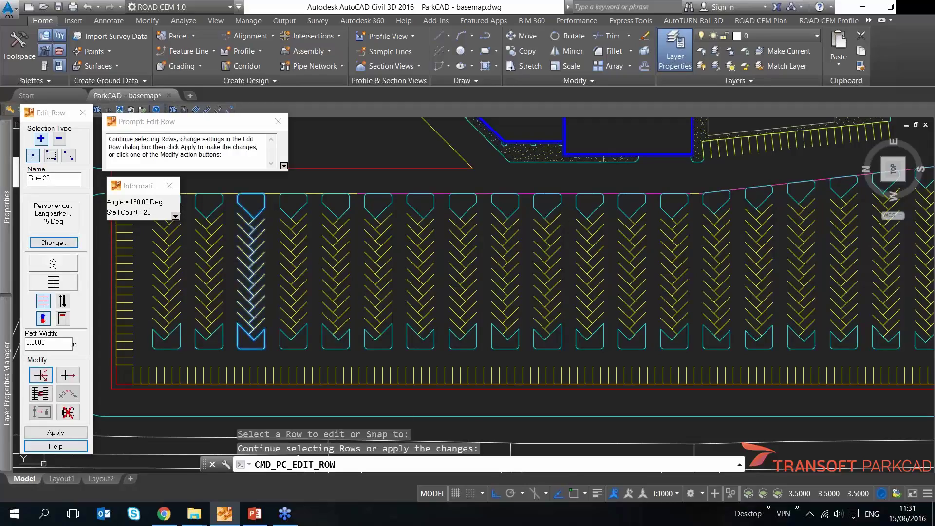
{"action": "left_click", "coordinate": [174, 281]}
{"action": "left_click", "coordinate": [325, 287]}
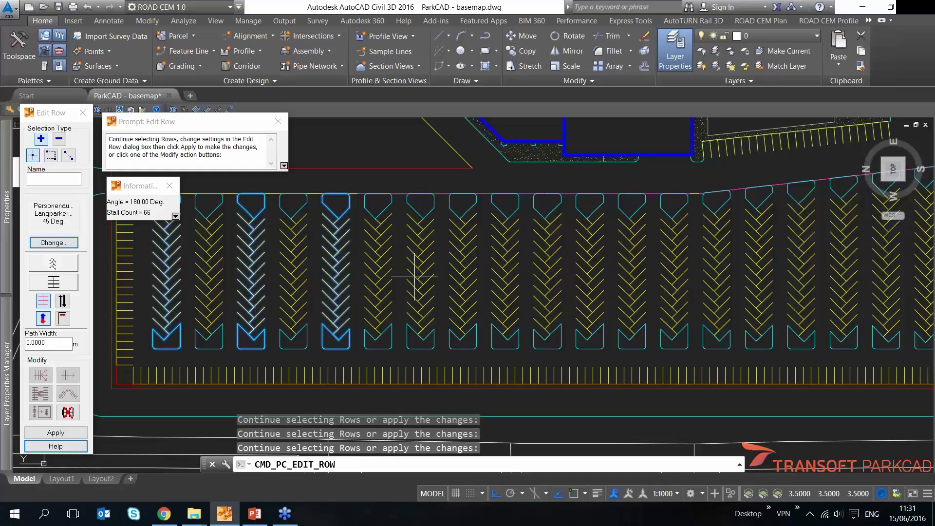
{"action": "left_click", "coordinate": [415, 276]}
{"action": "left_click", "coordinate": [506, 275]}
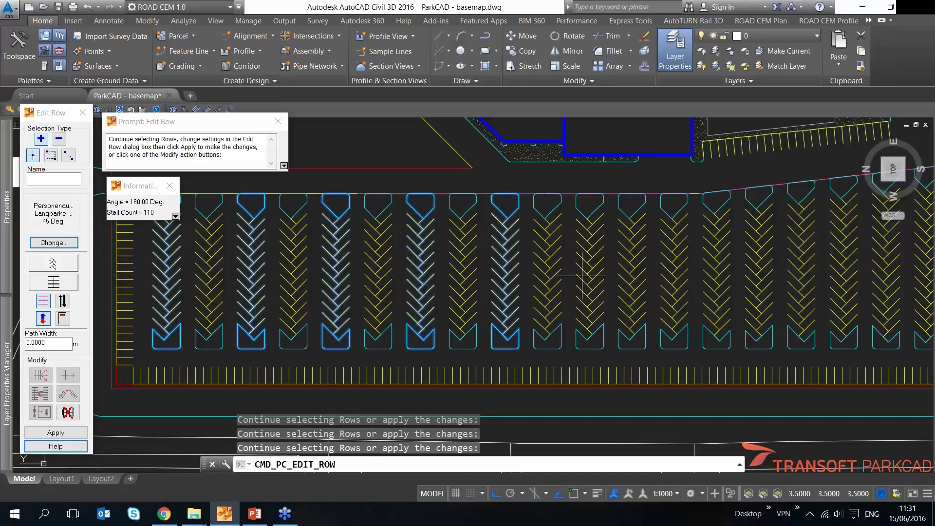
{"action": "left_click", "coordinate": [582, 275]}
{"action": "left_click", "coordinate": [688, 264]}
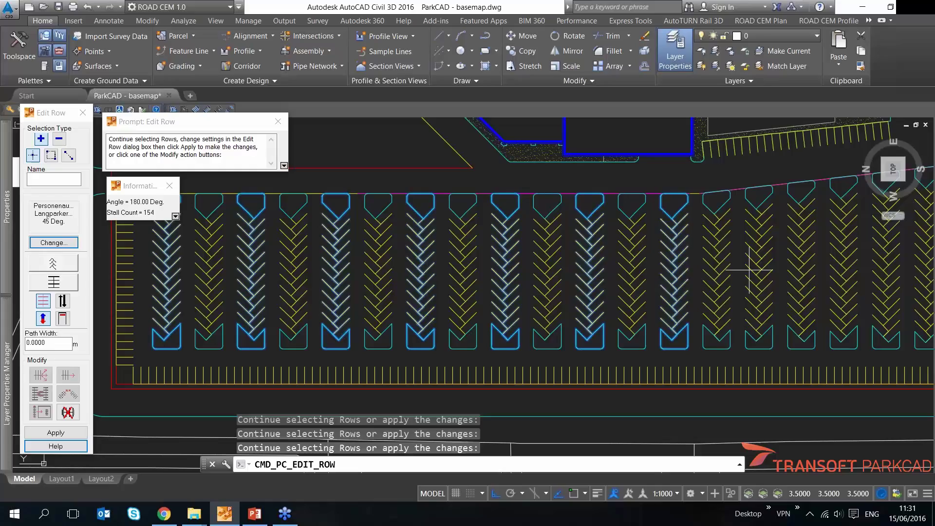
Add the remaining rows on the right and apply the row edits, leaving 231 stalls
{"action": "left_click", "coordinate": [752, 269]}
{"action": "left_click", "coordinate": [846, 265]}
{"action": "middle_click_drag", "start_coordinate": [846, 265], "coordinate": [696, 276]}
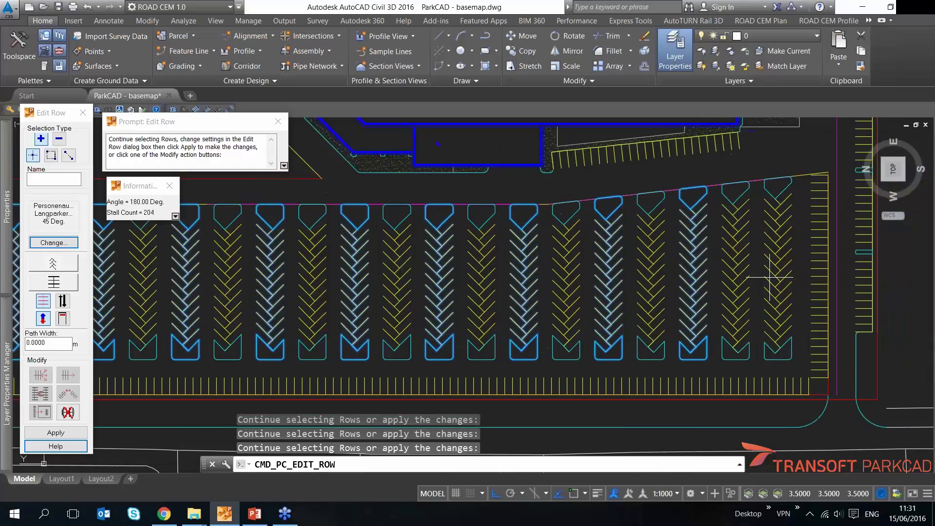
{"action": "left_click", "coordinate": [769, 278]}
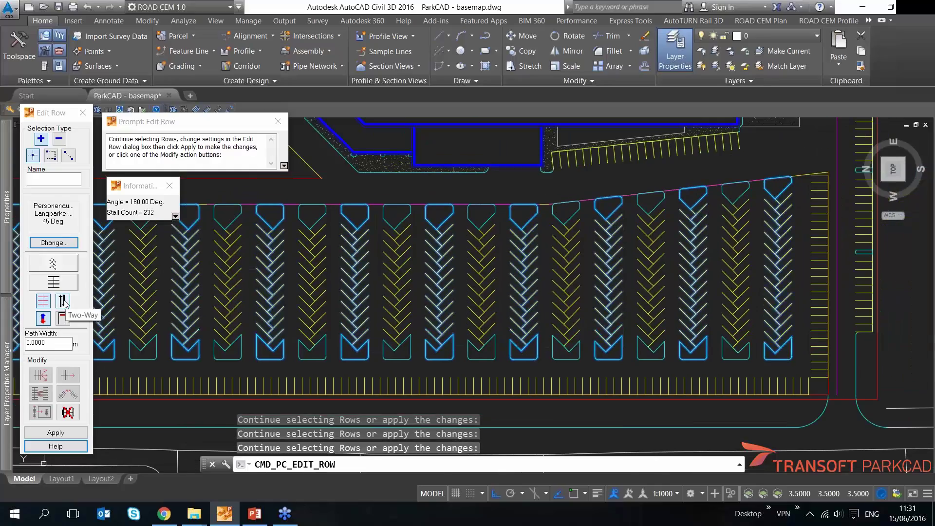
{"action": "left_click", "coordinate": [43, 319]}
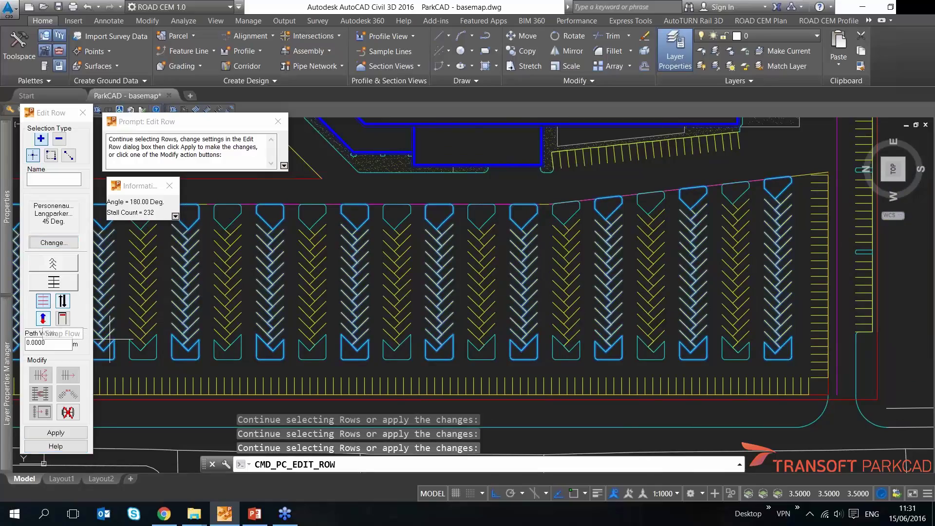
{"action": "left_click", "coordinate": [62, 435]}
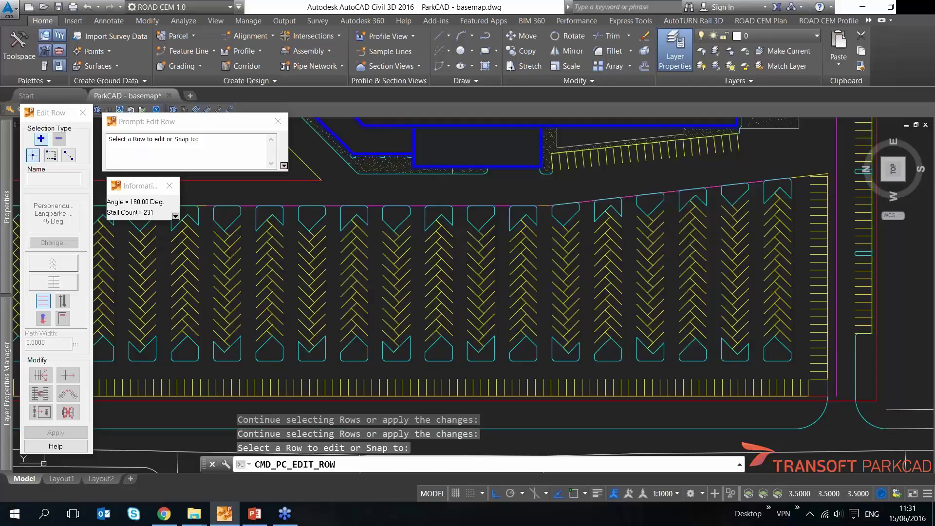
Centre the parking lot in view and end the Edit Row command
{"action": "scroll", "coordinate": [399, 226], "scroll_direction": "down", "scroll_amount": 3}
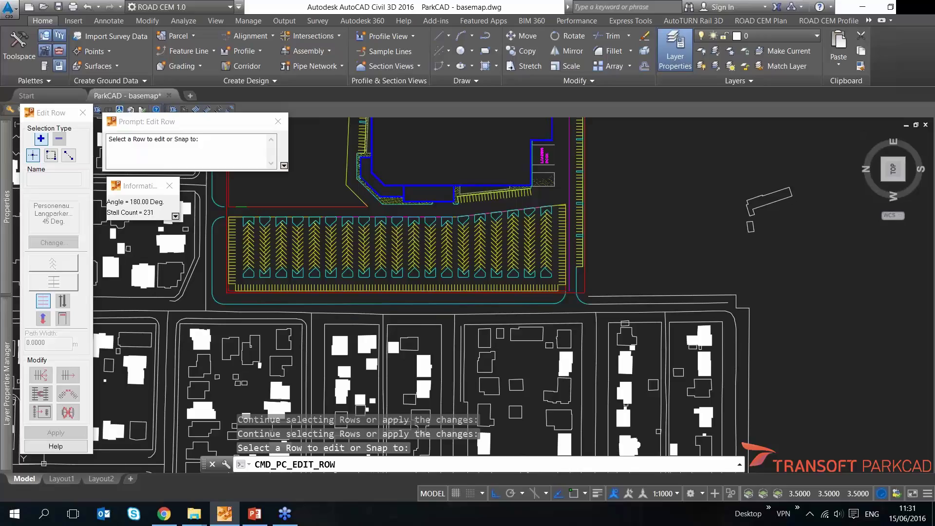
{"action": "middle_click_drag", "start_coordinate": [441, 201], "coordinate": [419, 238]}
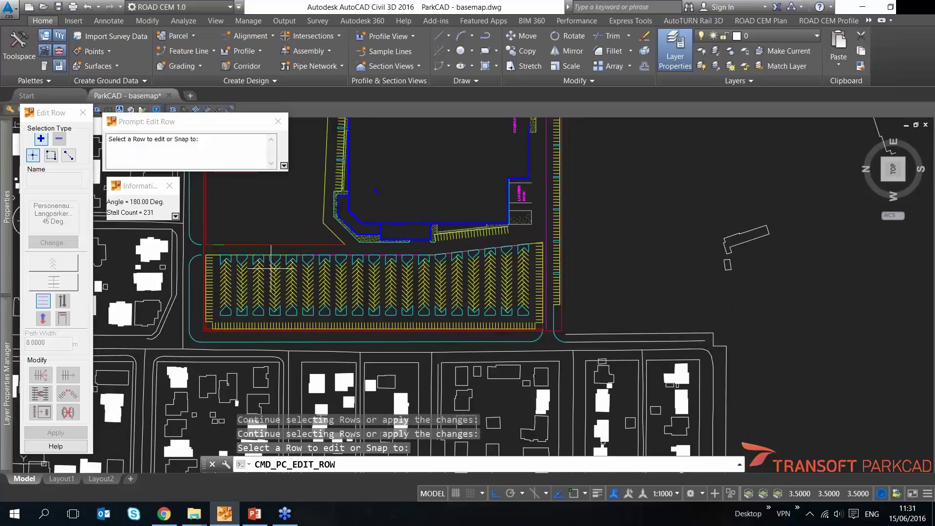
{"action": "scroll", "coordinate": [271, 267], "scroll_direction": "up", "scroll_amount": 3}
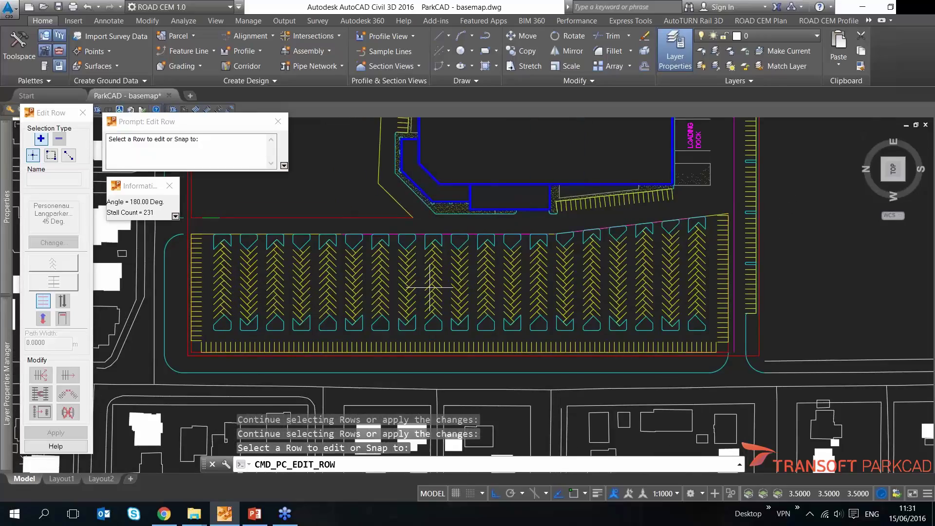
{"action": "scroll", "coordinate": [407, 295], "scroll_direction": "down", "scroll_amount": 1}
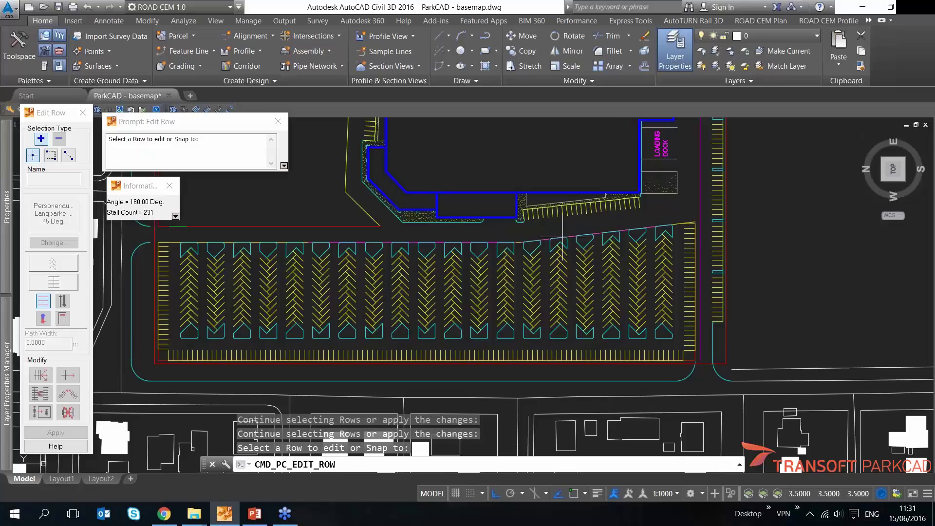
{"action": "key", "text": "Return"}
Bring the gas station canopy area into view and start Generate Lot from Boundary
{"action": "scroll", "coordinate": [551, 246], "scroll_direction": "down", "scroll_amount": 2}
{"action": "middle_click_drag", "start_coordinate": [542, 253], "coordinate": [517, 353]}
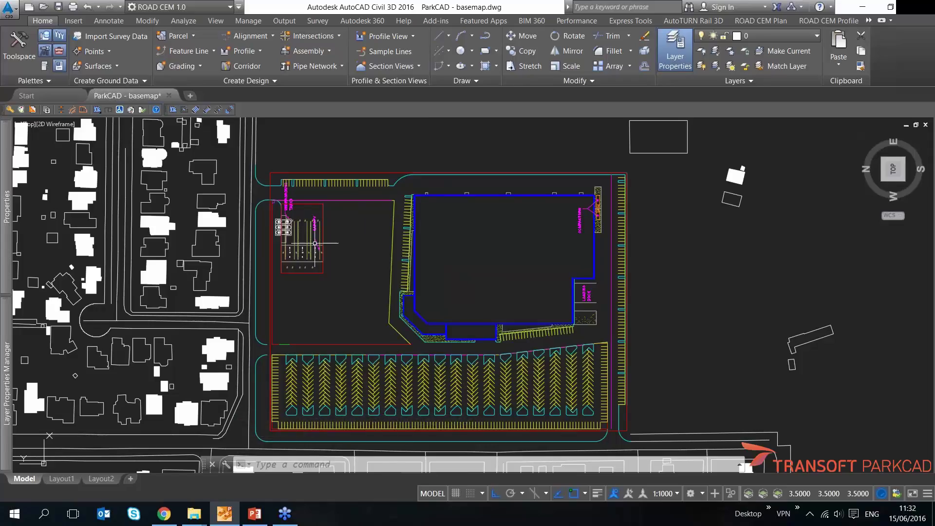
{"action": "scroll", "coordinate": [311, 234], "scroll_direction": "up", "scroll_amount": 3}
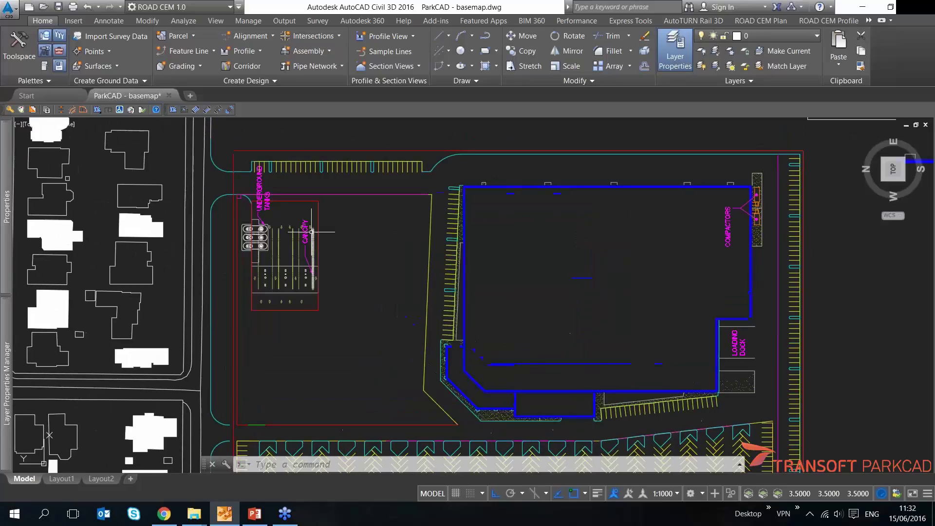
{"action": "scroll", "coordinate": [311, 231], "scroll_direction": "up", "scroll_amount": 2}
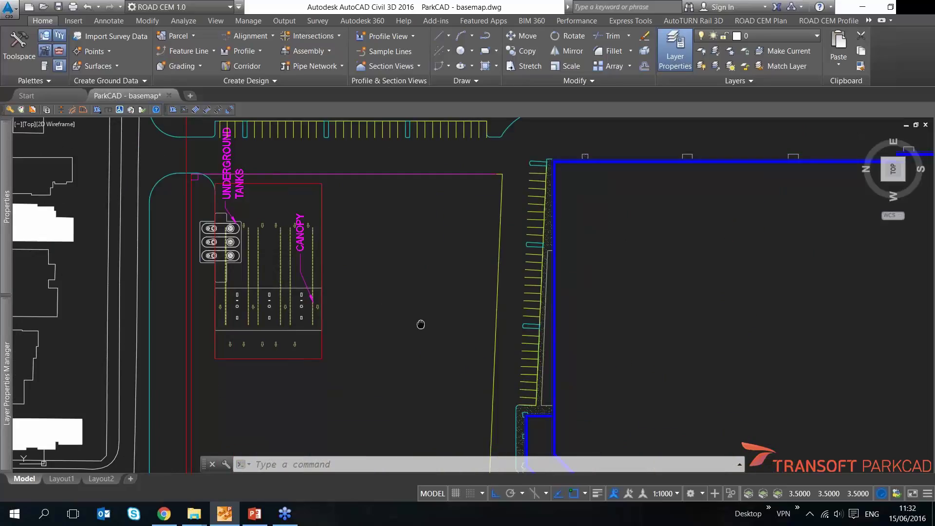
{"action": "middle_click_drag", "start_coordinate": [419, 323], "coordinate": [417, 311]}
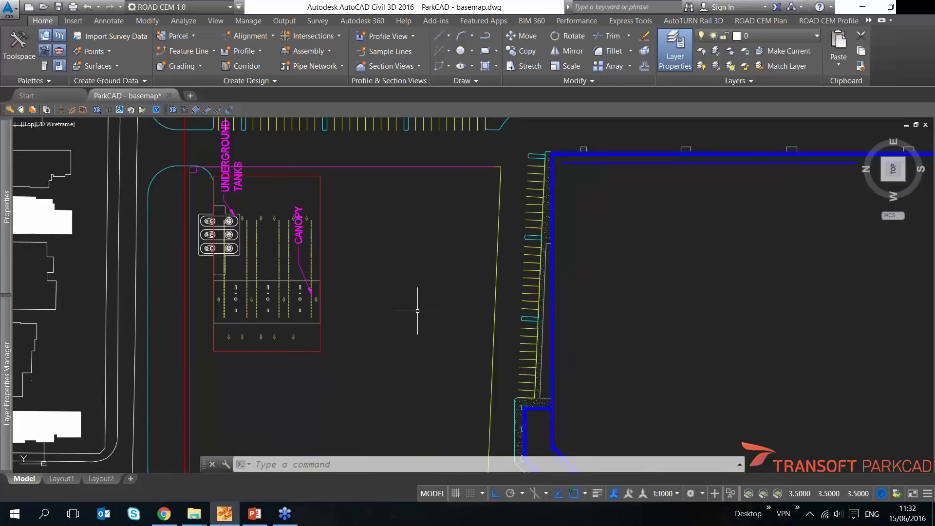
{"action": "left_click", "coordinate": [83, 112]}
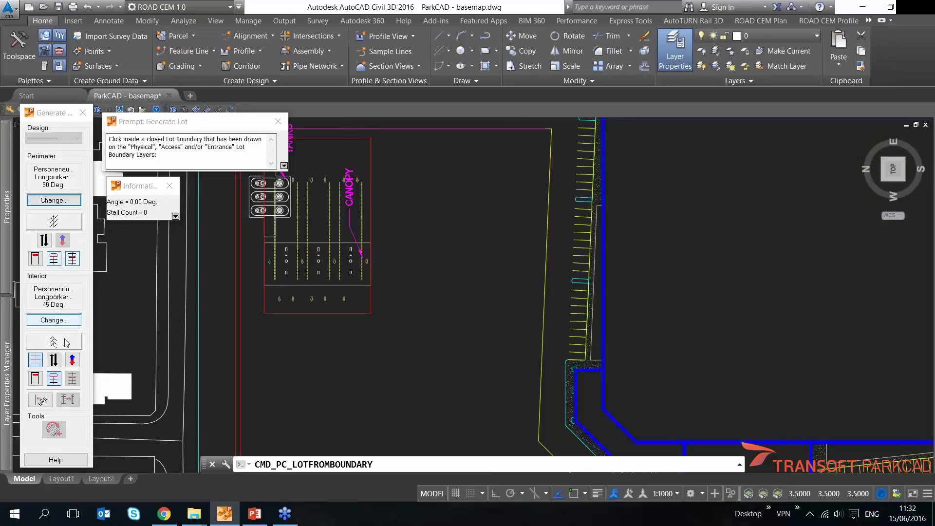
Fill the canopy lot with the Personenauto/Langparkeren/90 interior layout in Flat style
{"action": "left_click", "coordinate": [67, 322]}
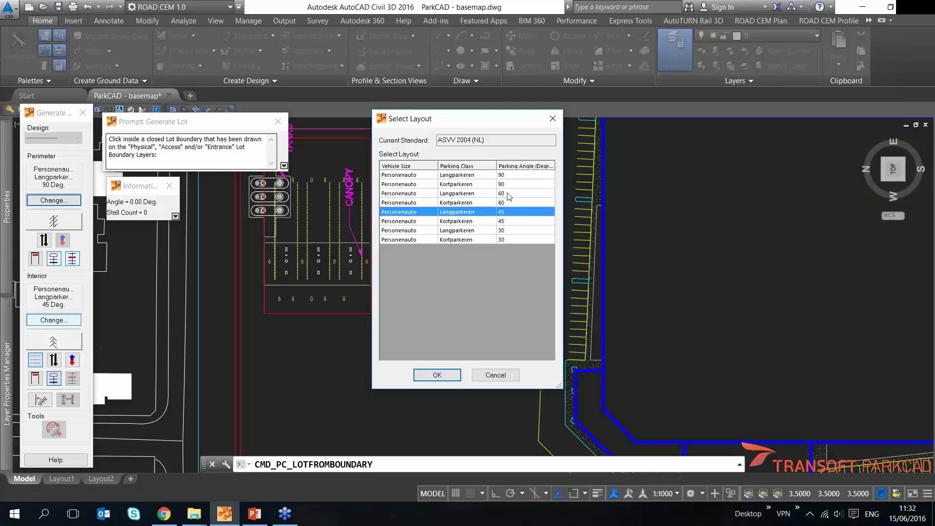
{"action": "left_click", "coordinate": [510, 175]}
{"action": "left_click", "coordinate": [436, 375]}
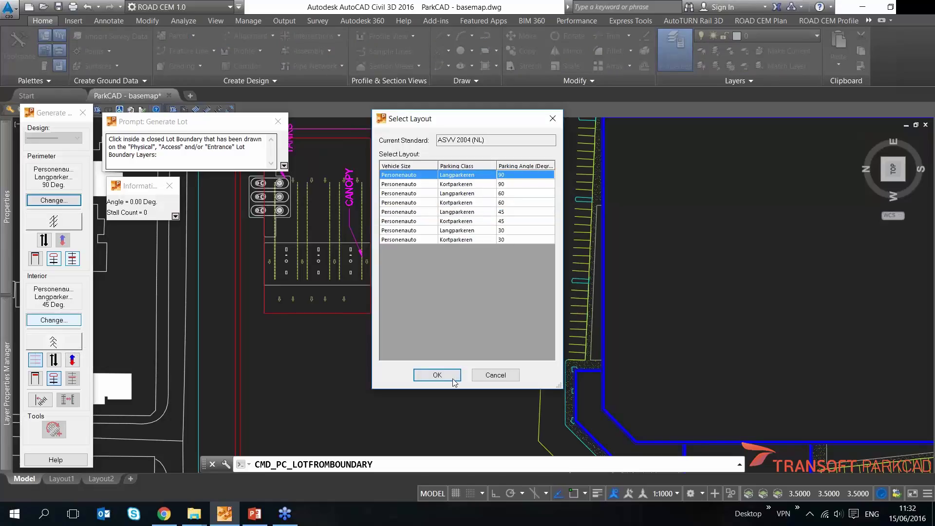
{"action": "left_click", "coordinate": [71, 342]}
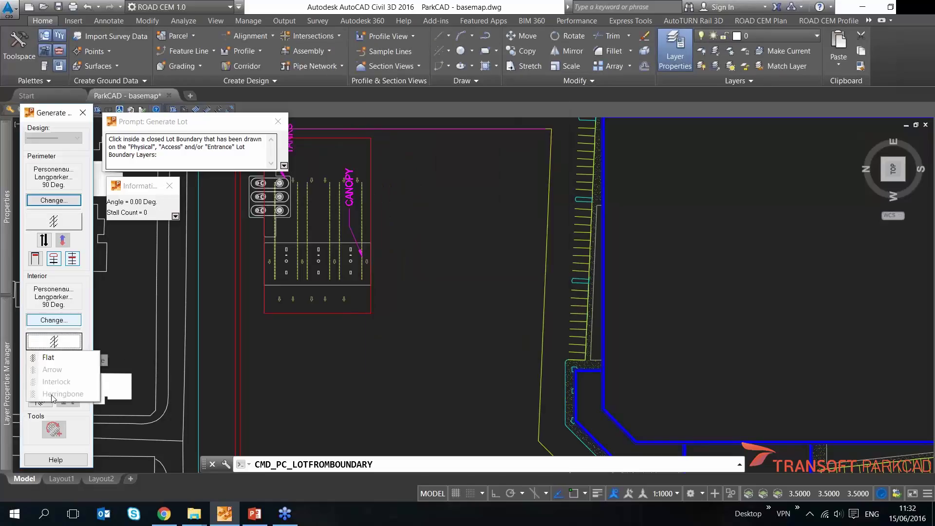
{"action": "left_click", "coordinate": [56, 357]}
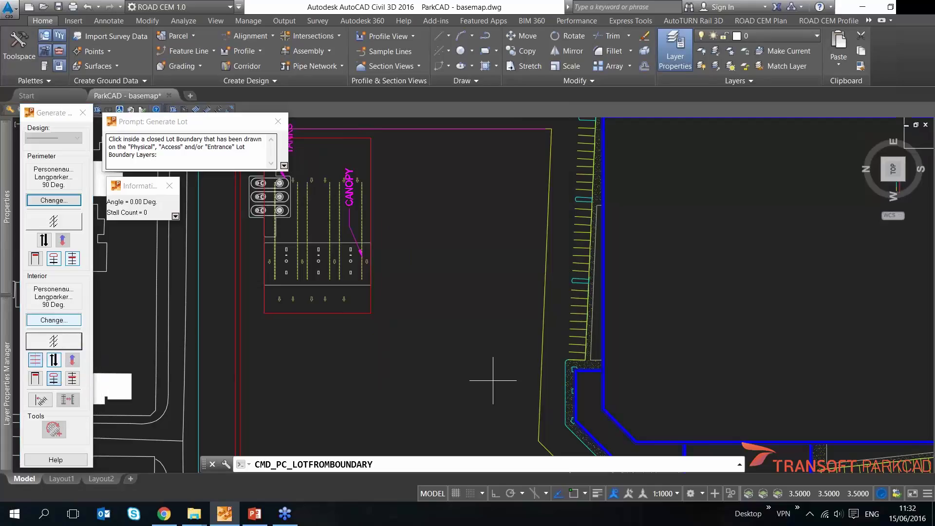
{"action": "scroll", "coordinate": [493, 381], "scroll_direction": "down", "scroll_amount": 2}
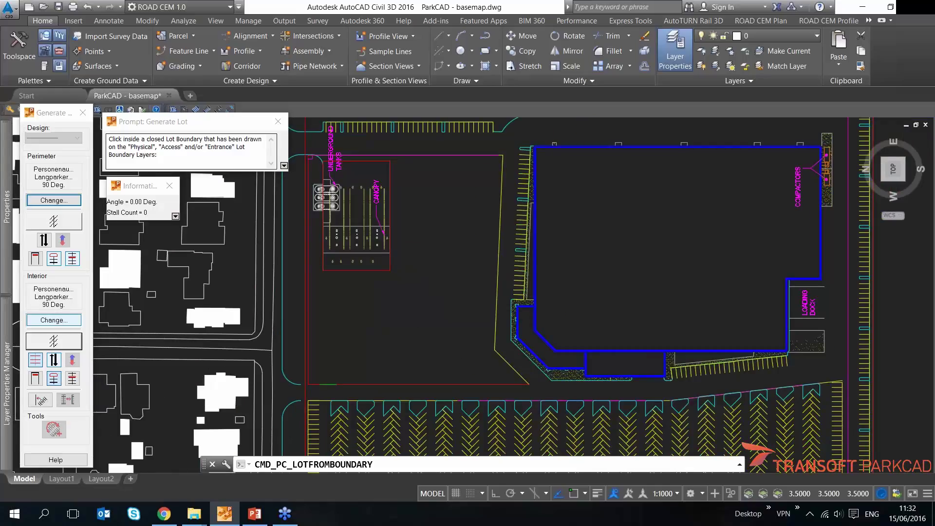
{"action": "left_click", "coordinate": [421, 275]}
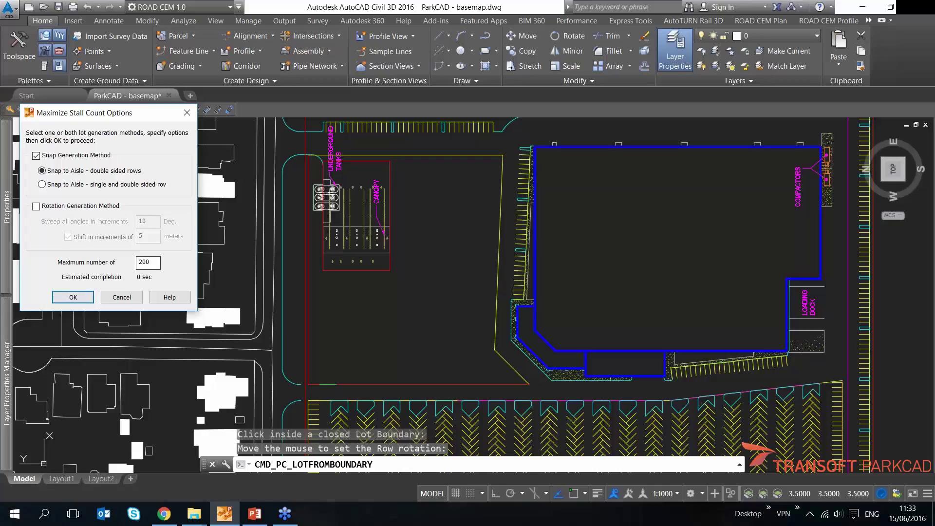
Compare the 508-stall and 494-stall results, then draw the 508-stall, 270-degree layout
{"action": "key", "text": "Return"}
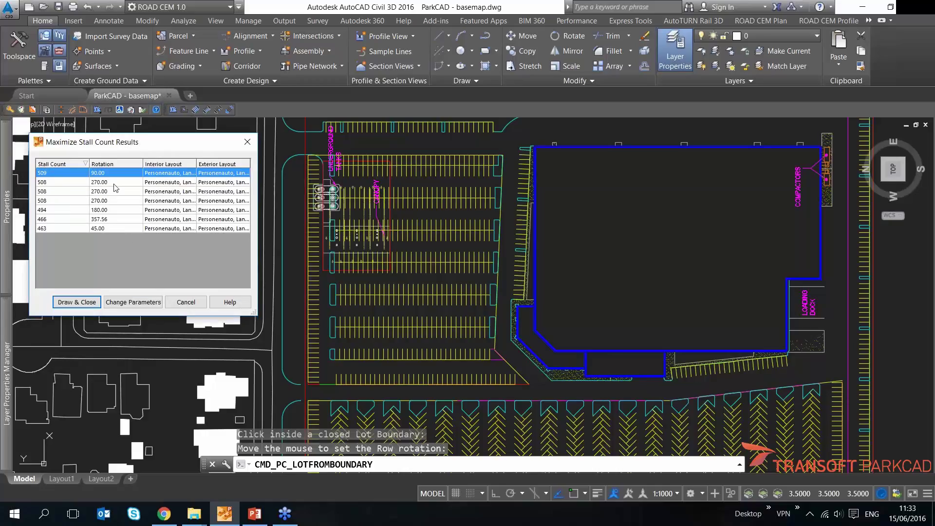
{"action": "left_click", "coordinate": [114, 183]}
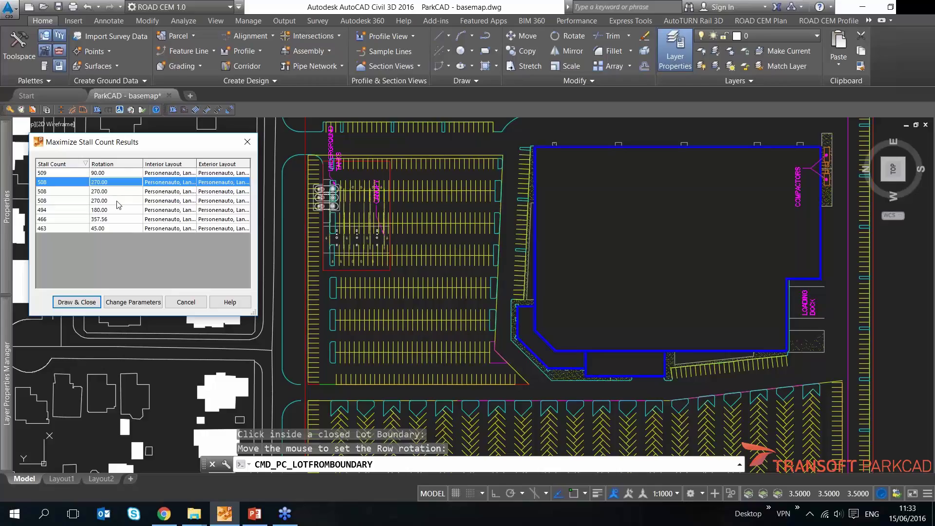
{"action": "left_click", "coordinate": [117, 200]}
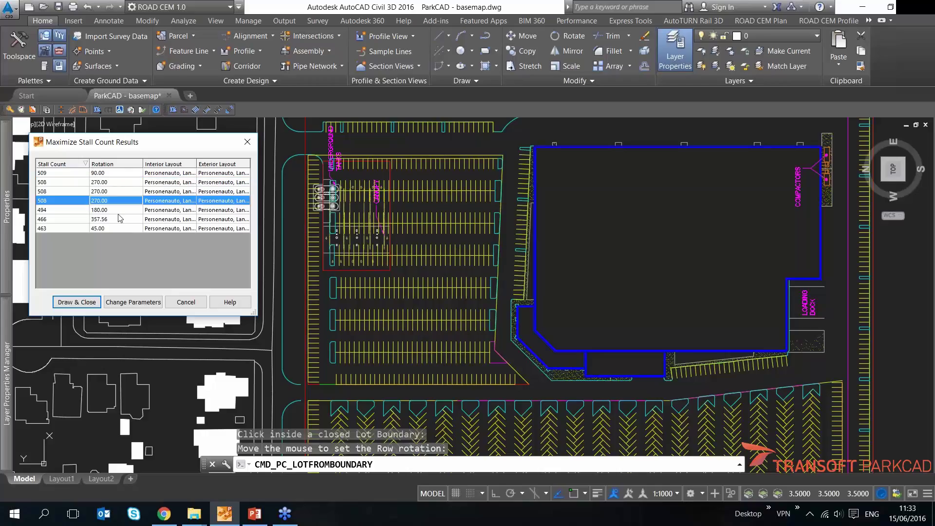
{"action": "left_click", "coordinate": [118, 213]}
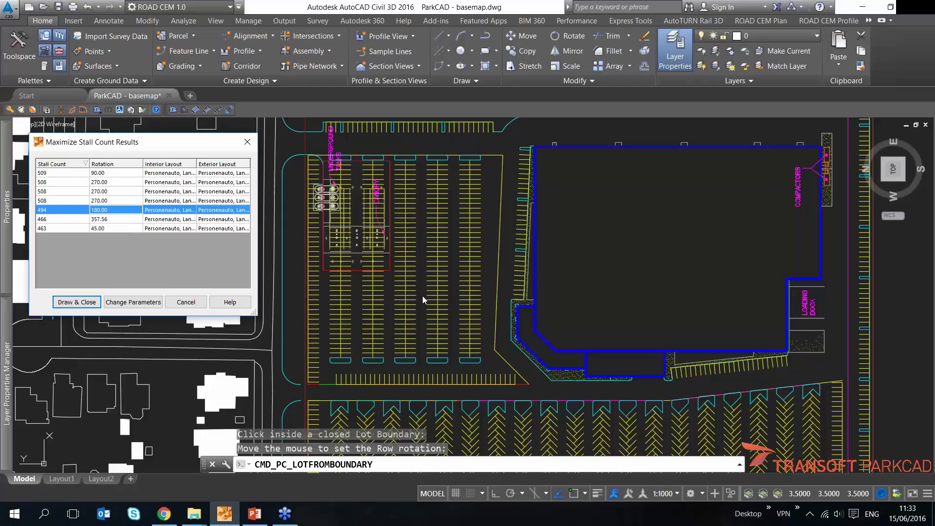
{"action": "left_click", "coordinate": [108, 201]}
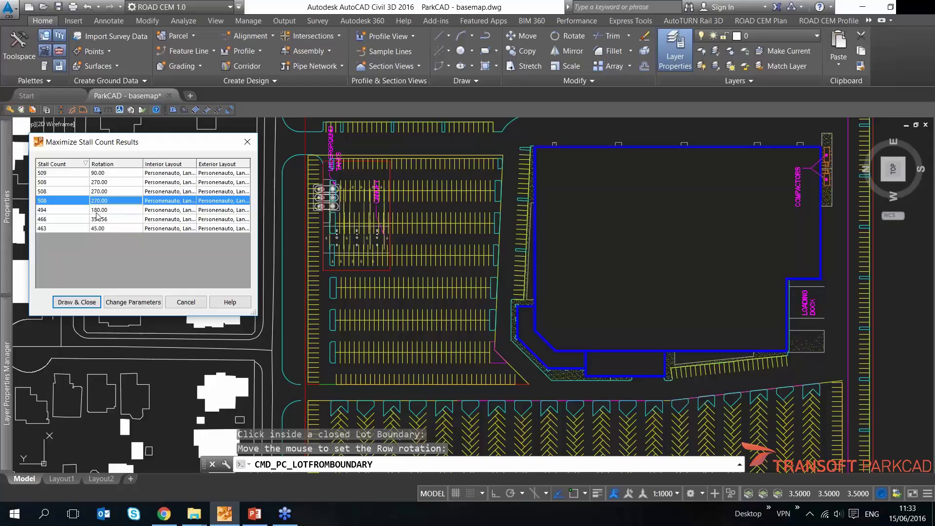
{"action": "left_click", "coordinate": [90, 304]}
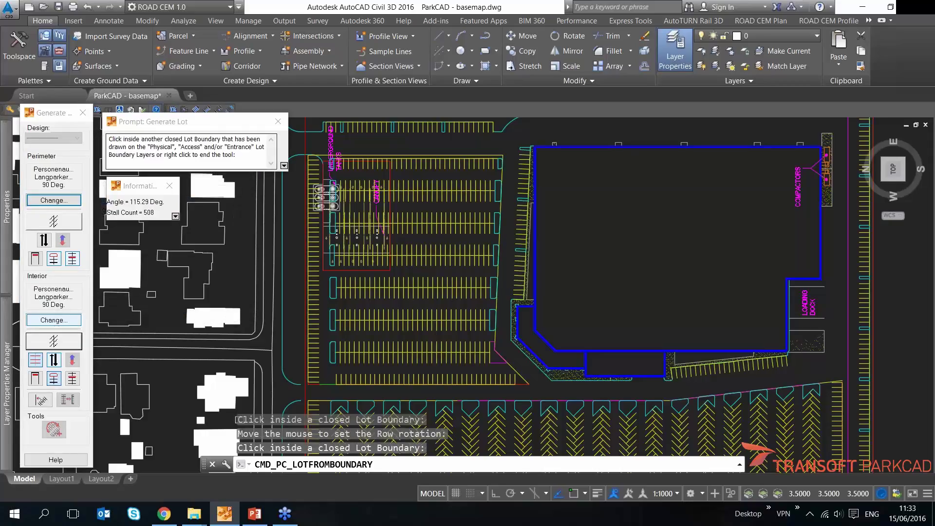
End lot generation, zoom in on the canopy and select its exclusion rectangle
{"action": "right_click", "coordinate": [230, 268]}
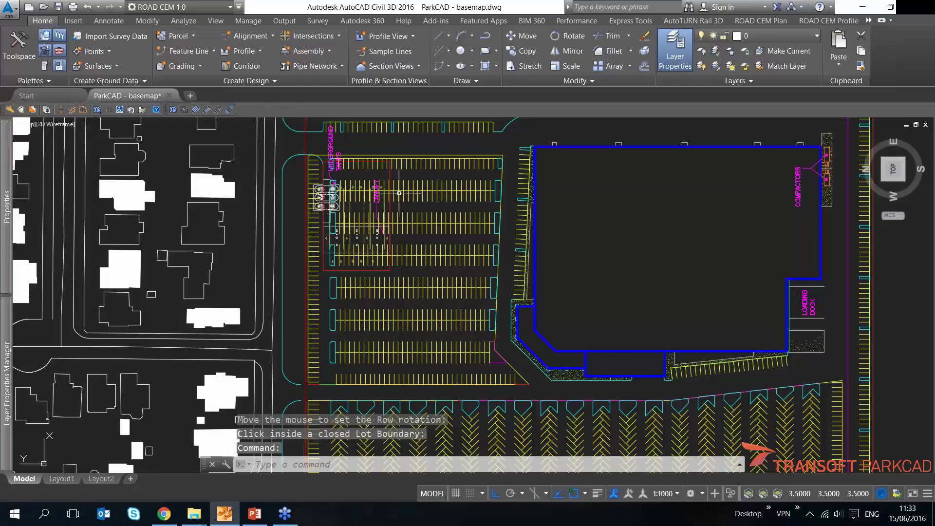
{"action": "scroll", "coordinate": [388, 162], "scroll_direction": "up", "scroll_amount": 2}
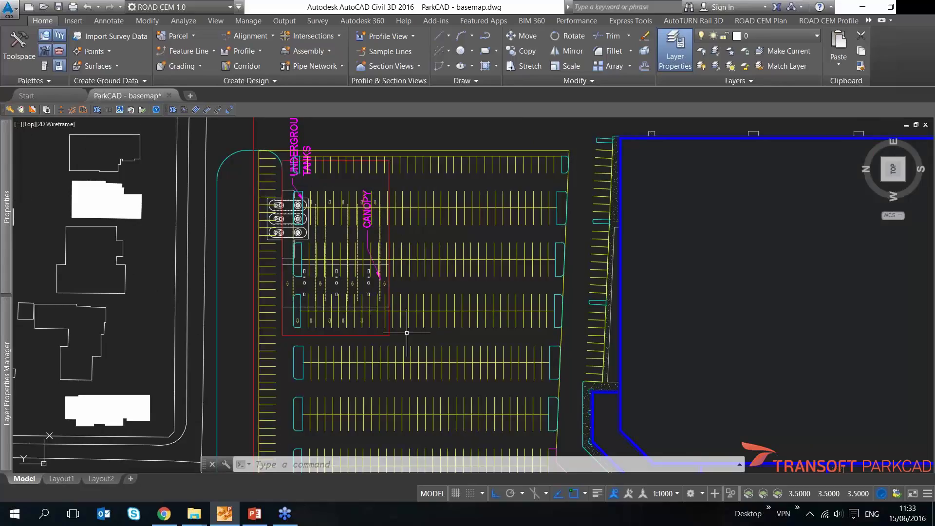
{"action": "middle_click_drag", "start_coordinate": [480, 337], "coordinate": [455, 279]}
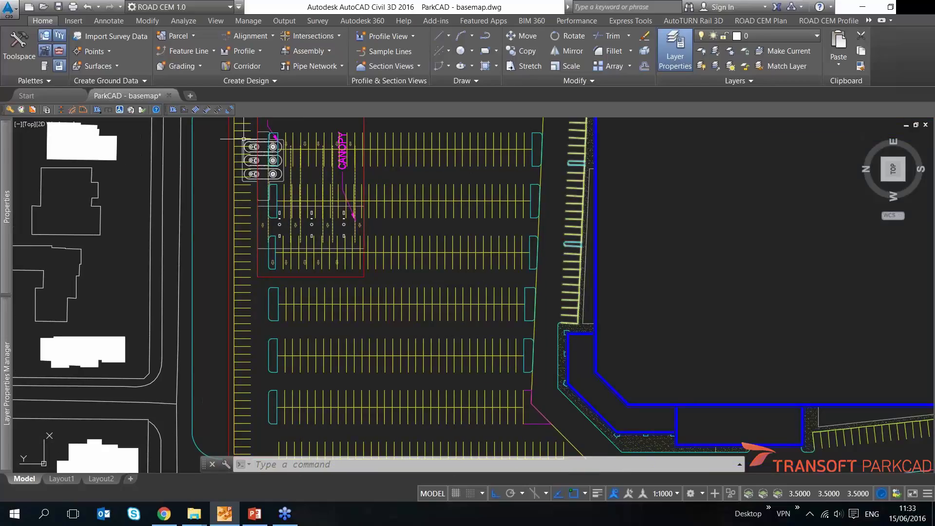
{"action": "middle_click_drag", "start_coordinate": [244, 139], "coordinate": [230, 178]}
{"action": "left_click", "coordinate": [352, 167]}
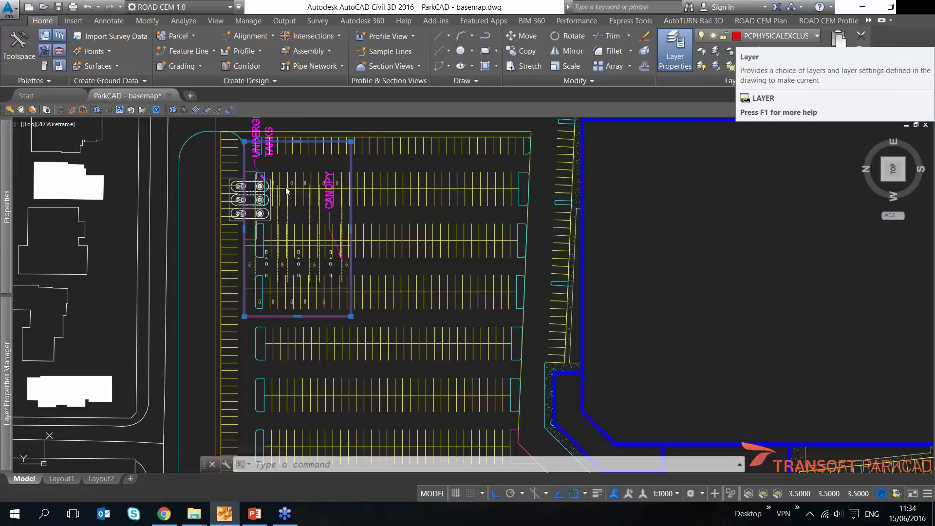
{"action": "key", "text": "Escape"}
{"action": "key", "text": "Escape"}
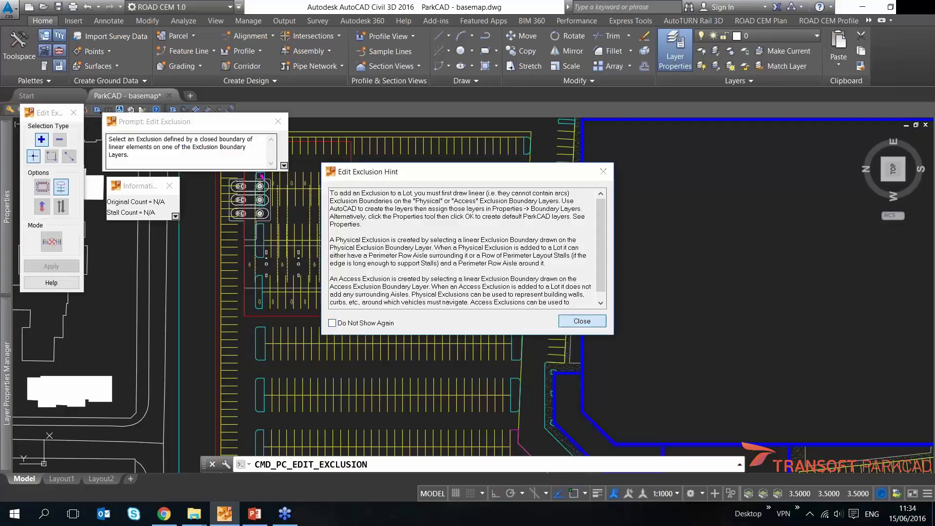
Pick the canopy exclusion boundary to preview 366 stalls against the original 508
{"action": "key", "text": "Return"}
{"action": "scroll", "coordinate": [393, 276], "scroll_direction": "down", "scroll_amount": 2}
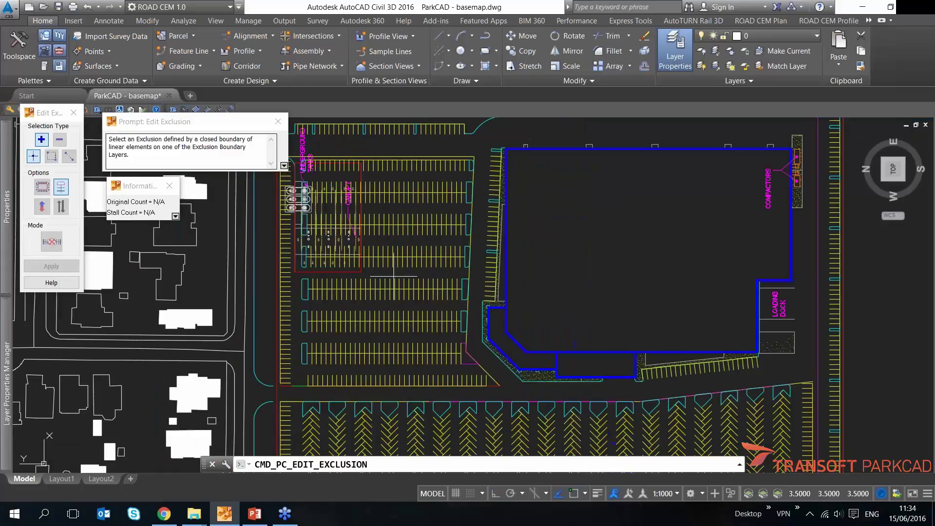
{"action": "middle_click_drag", "start_coordinate": [413, 281], "coordinate": [455, 305]}
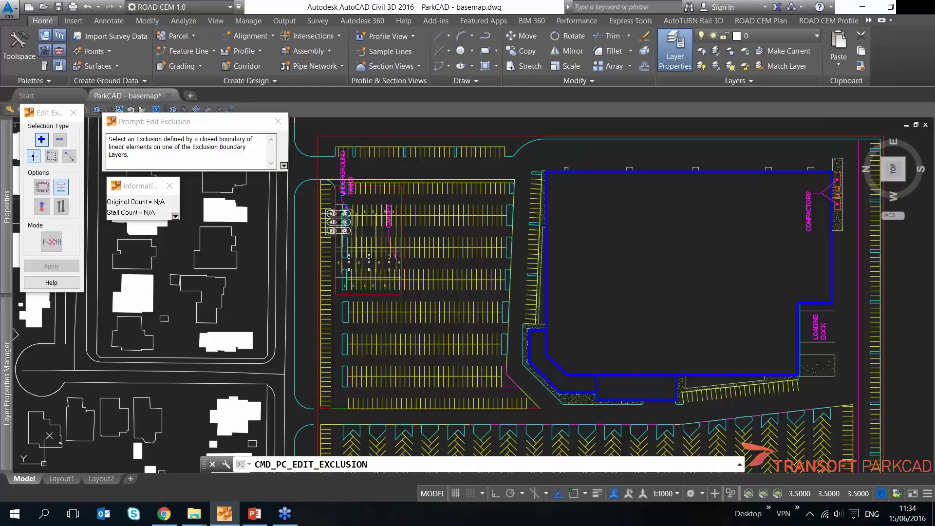
{"action": "left_click", "coordinate": [400, 243]}
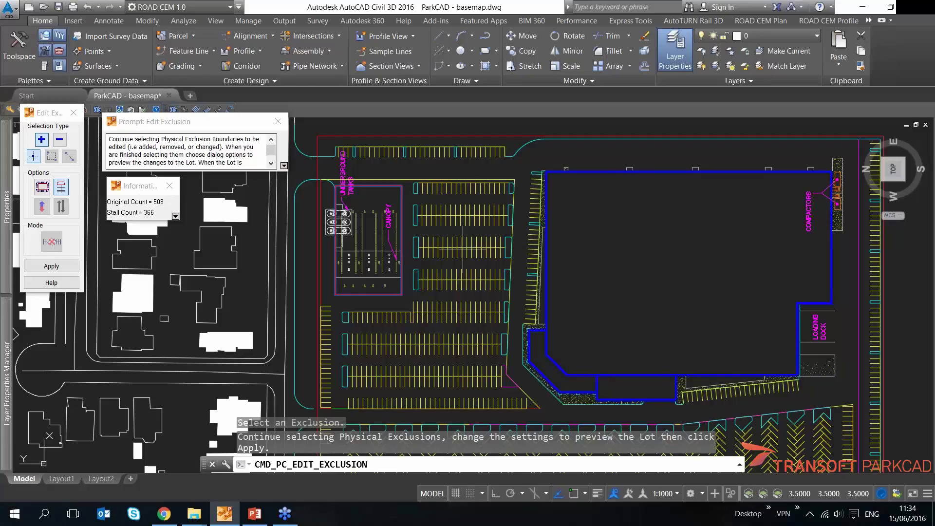
Enable Generate Rows and Bordering End Islands for the canopy exclusion and regenerate stalls
{"action": "left_click", "coordinate": [42, 188]}
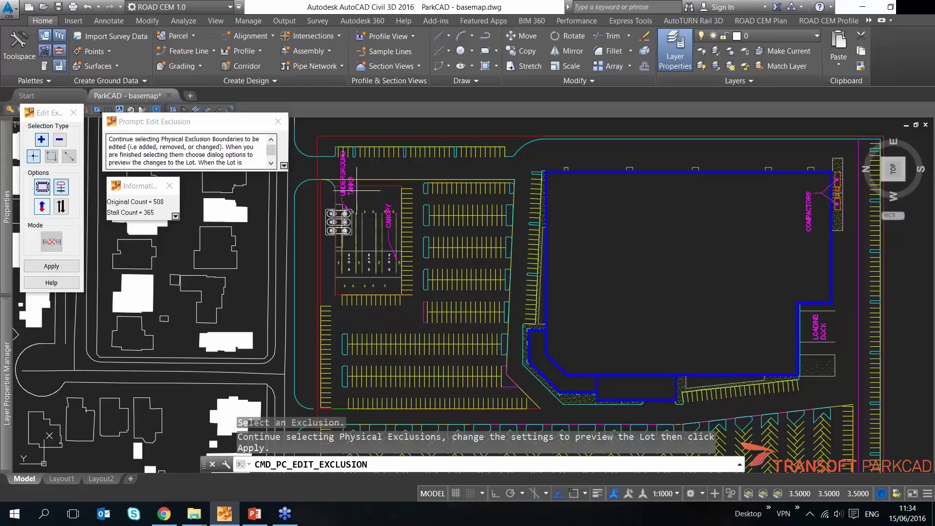
{"action": "scroll", "coordinate": [362, 305], "scroll_direction": "up", "scroll_amount": 4}
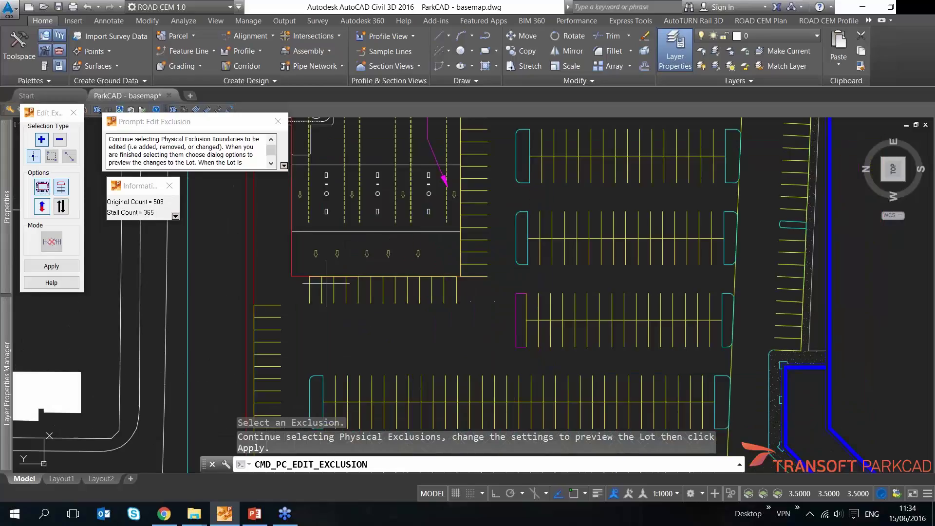
{"action": "left_click", "coordinate": [49, 189]}
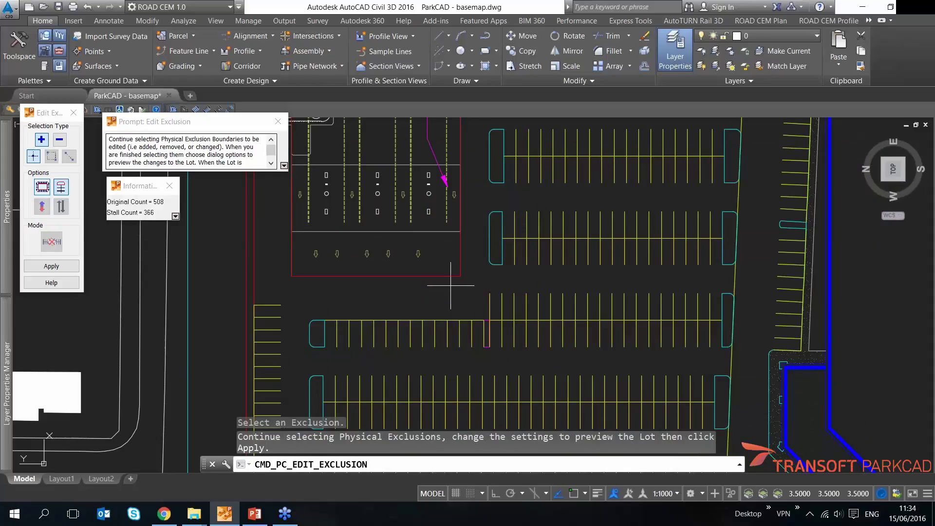
{"action": "mouse_move", "coordinate": [447, 257]}
{"action": "middle_mouse_down"}
{"action": "mouse_move", "coordinate": [394, 319]}
{"action": "mouse_move", "coordinate": [418, 317]}
{"action": "middle_mouse_up"}
{"action": "left_click", "coordinate": [61, 191]}
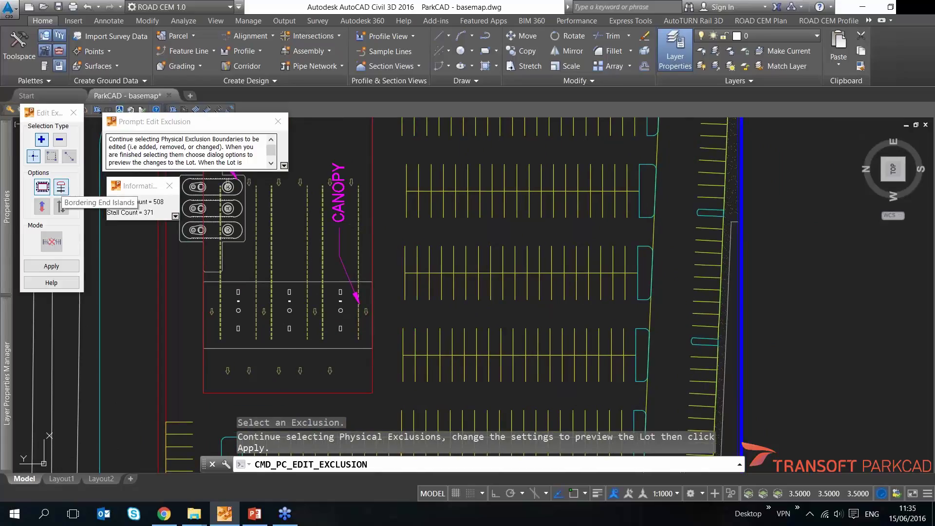
{"action": "scroll", "coordinate": [533, 279], "scroll_direction": "down", "scroll_amount": 1}
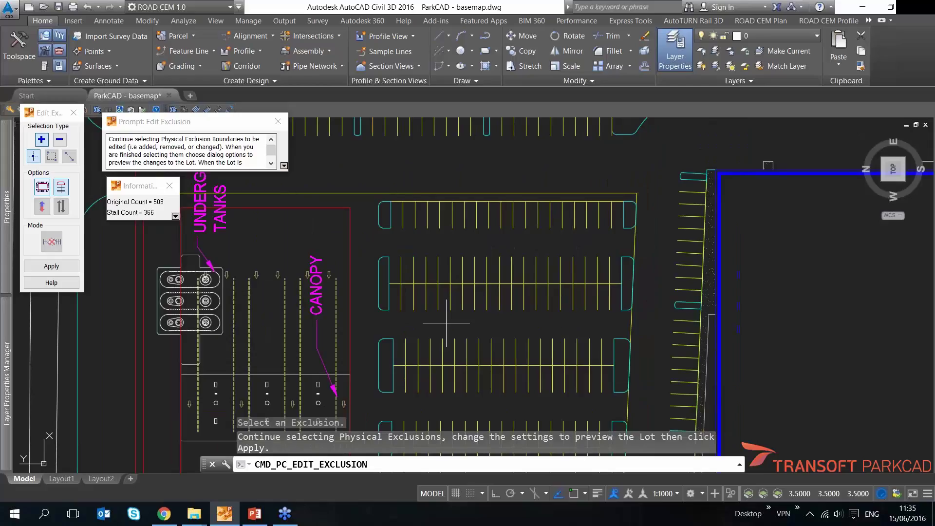
{"action": "scroll", "coordinate": [382, 218], "scroll_direction": "up", "scroll_amount": 1}
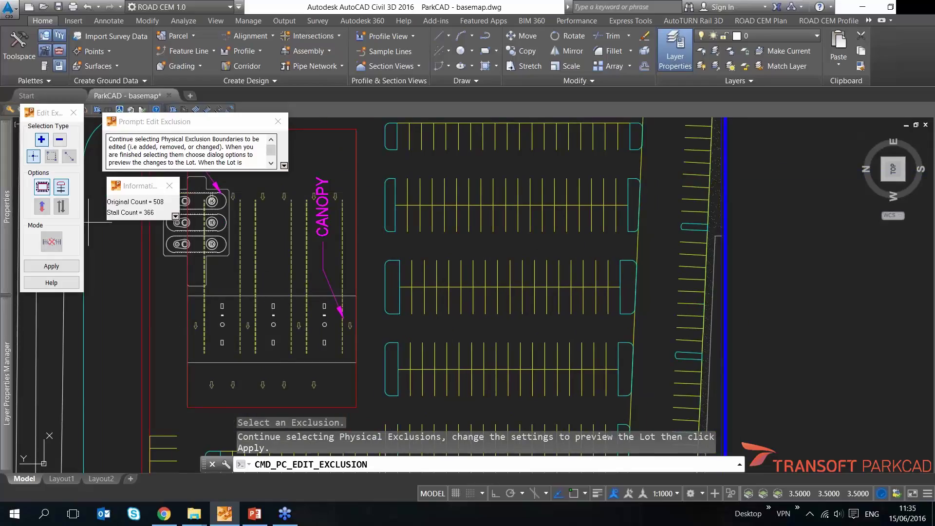
{"action": "middle_click_drag", "start_coordinate": [469, 376], "coordinate": [457, 286]}
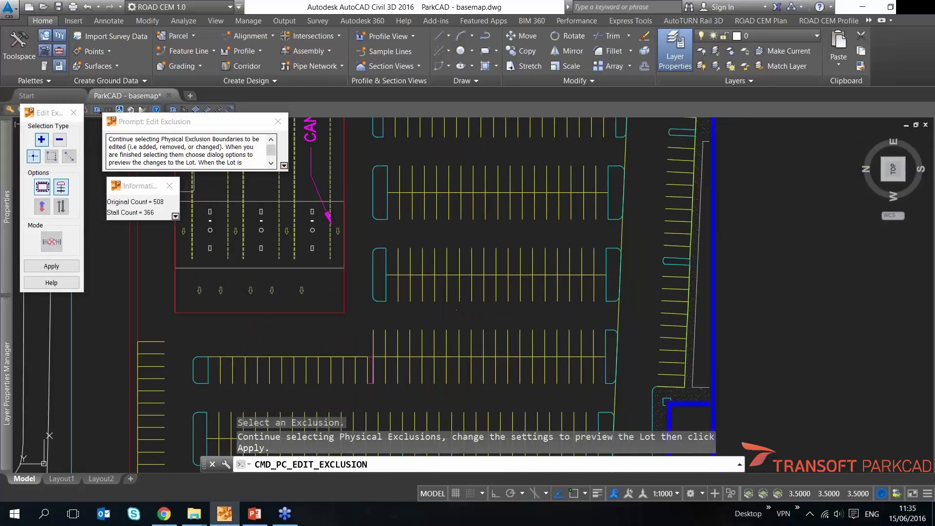
{"action": "key", "text": "Return"}
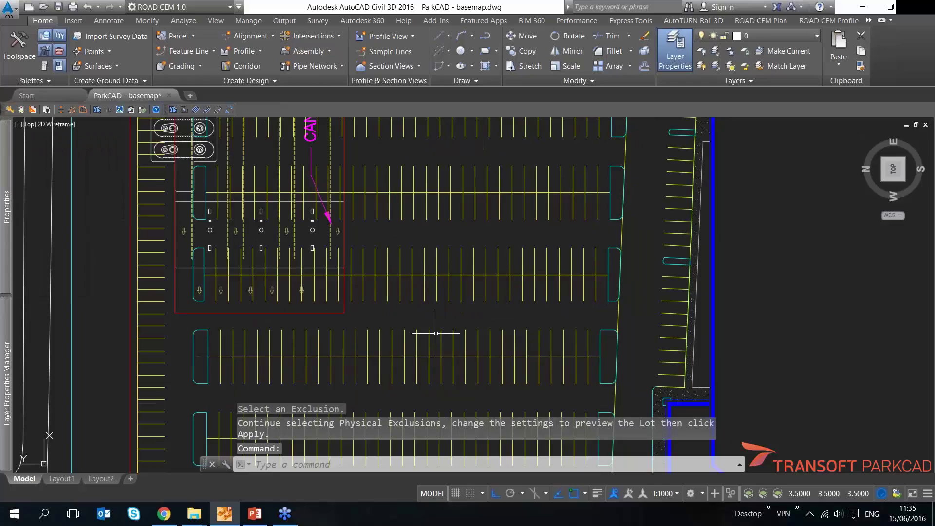
Apply the edited canopy exclusion boundary to the lot, leaving 366 stalls
{"action": "left_click", "coordinate": [185, 109]}
{"action": "left_click", "coordinate": [582, 321]}
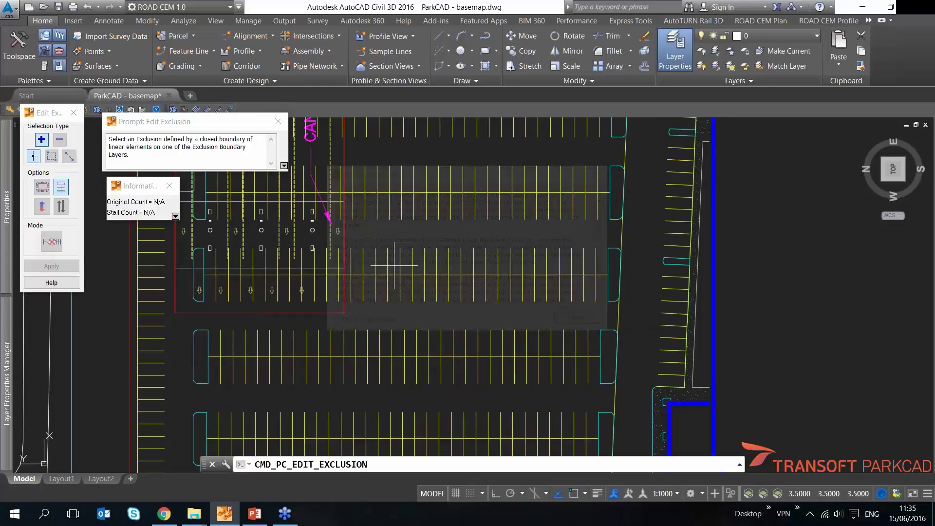
{"action": "left_click", "coordinate": [165, 267]}
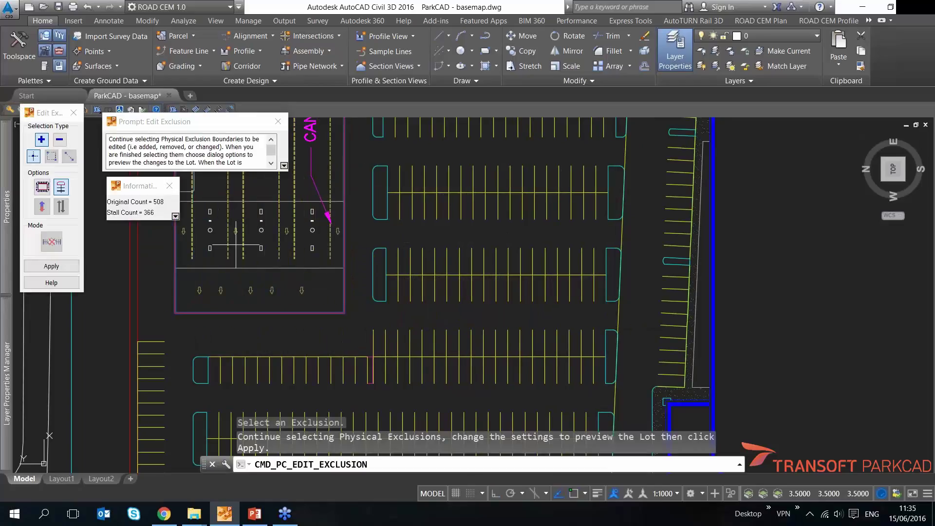
{"action": "left_click", "coordinate": [51, 266]}
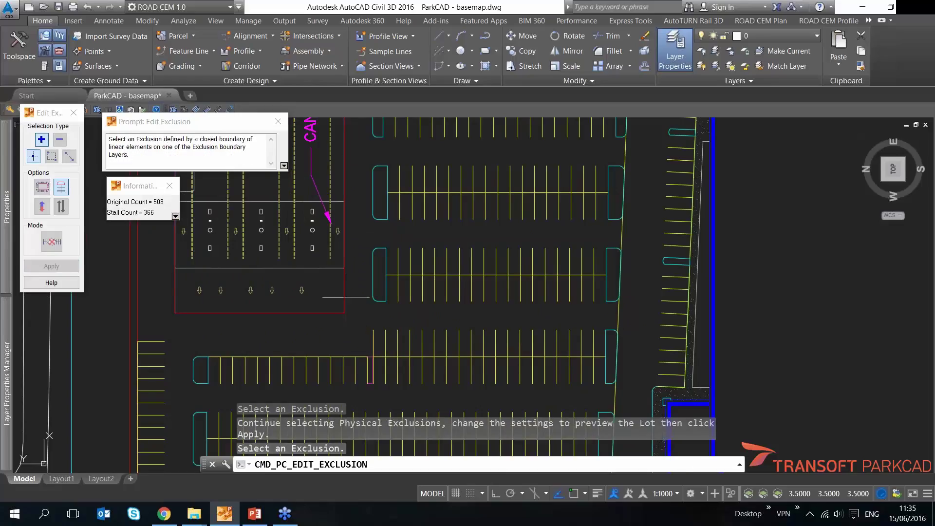
{"action": "scroll", "coordinate": [346, 297], "scroll_direction": "down", "scroll_amount": 2}
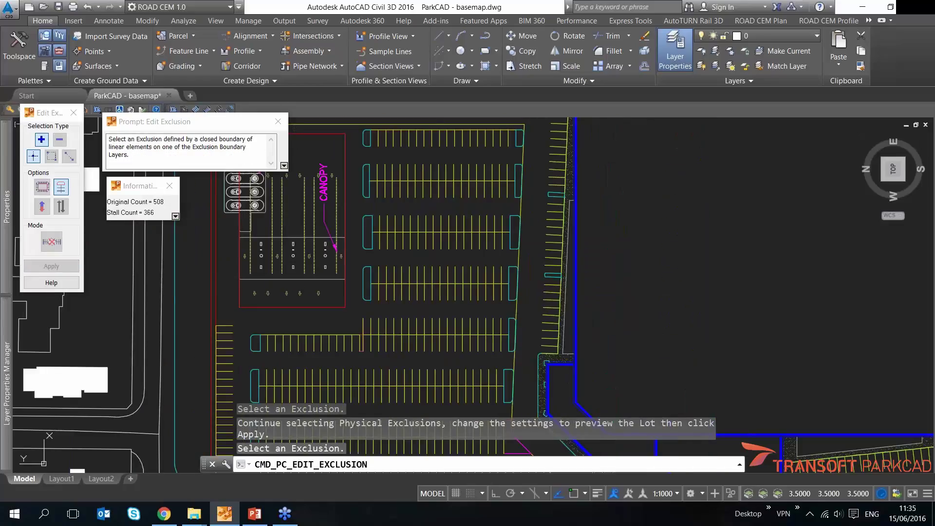
{"action": "key", "text": "Return"}
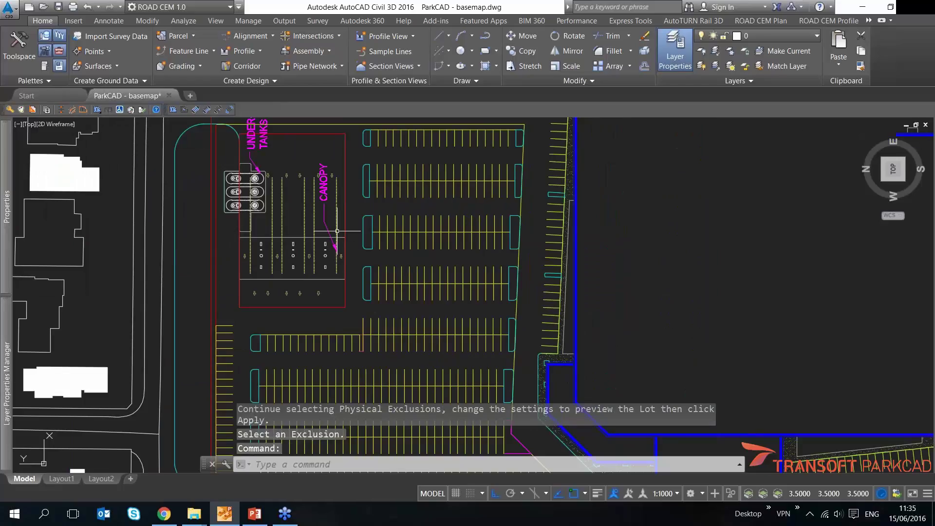
{"action": "middle_click_drag", "start_coordinate": [336, 231], "coordinate": [308, 216]}
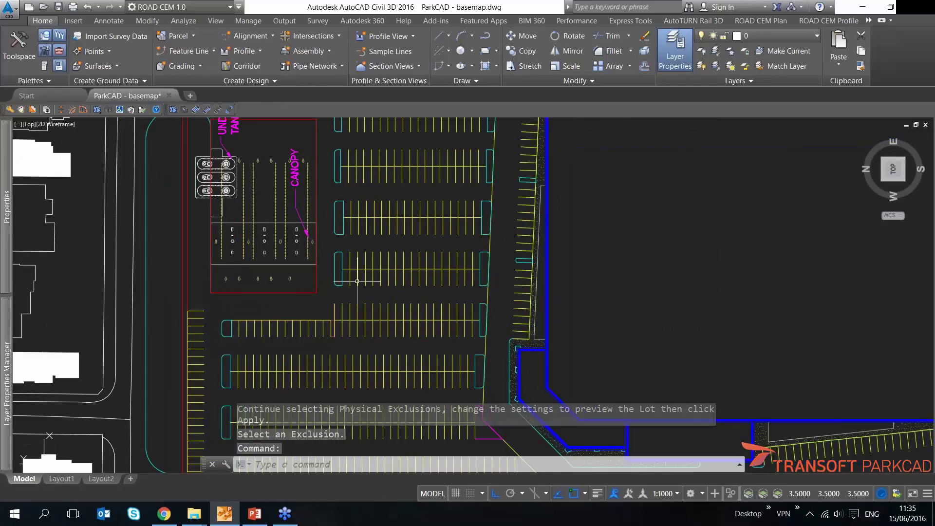
{"action": "scroll", "coordinate": [330, 362], "scroll_direction": "up", "scroll_amount": 5}
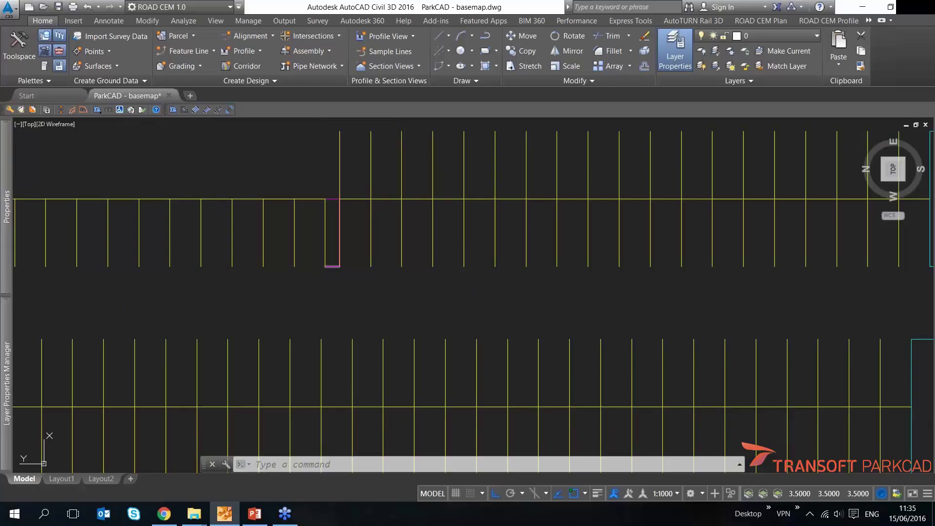
{"action": "left_click", "coordinate": [333, 199]}
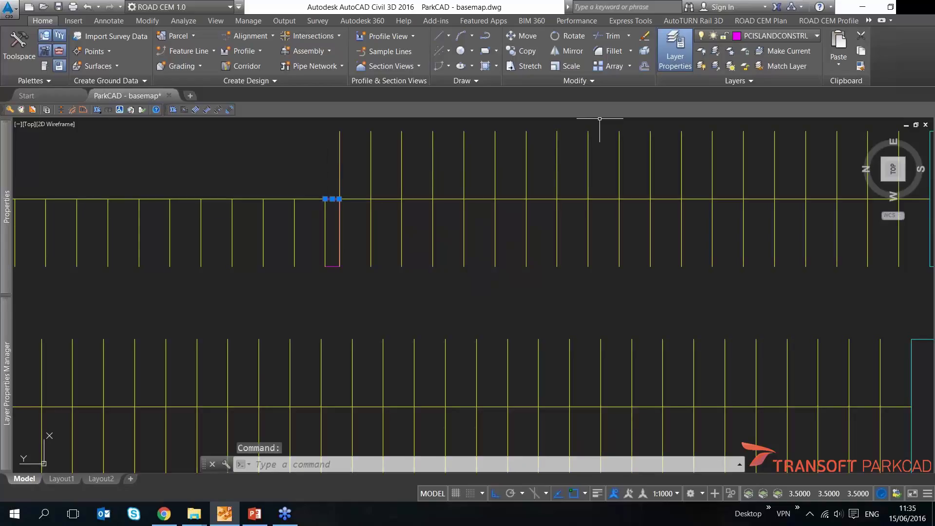
{"action": "middle_click_drag", "start_coordinate": [518, 224], "coordinate": [467, 261]}
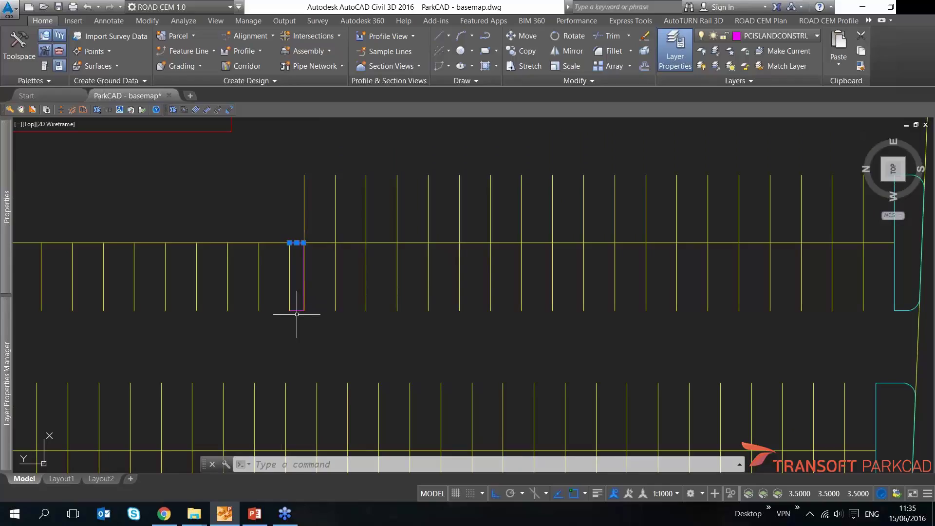
{"action": "key", "text": "Escape"}
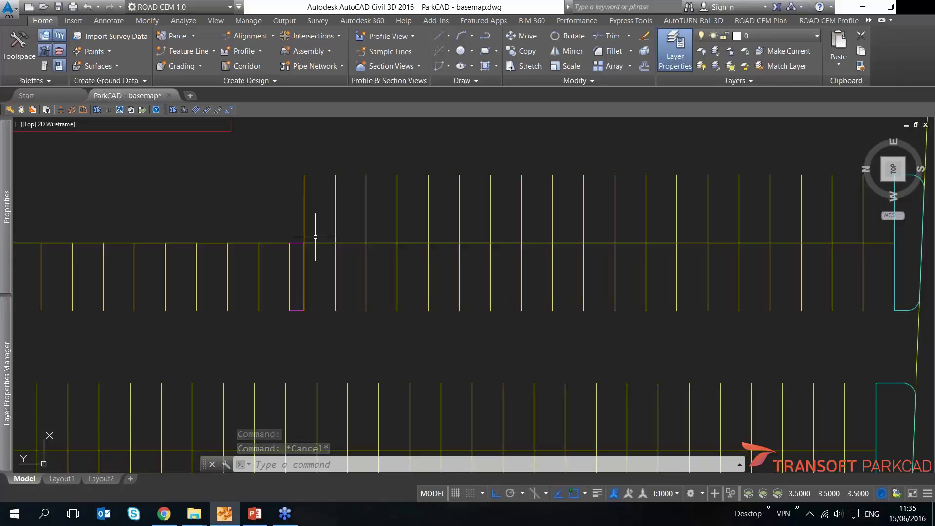
{"action": "middle_click_drag", "start_coordinate": [313, 302], "coordinate": [367, 346]}
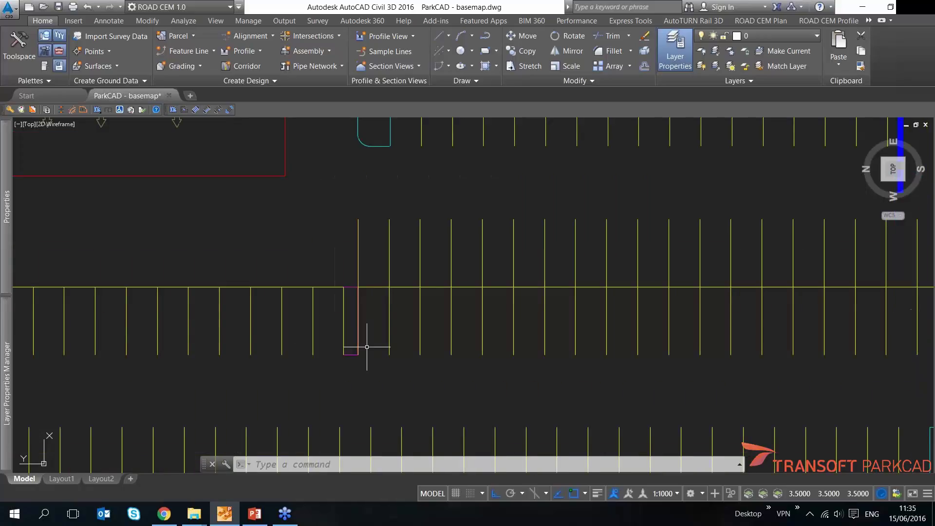
{"action": "scroll", "coordinate": [338, 308], "scroll_direction": "down", "scroll_amount": 4}
{"action": "scroll", "coordinate": [376, 291], "scroll_direction": "up", "scroll_amount": 2}
{"action": "scroll", "coordinate": [375, 291], "scroll_direction": "down", "scroll_amount": 2}
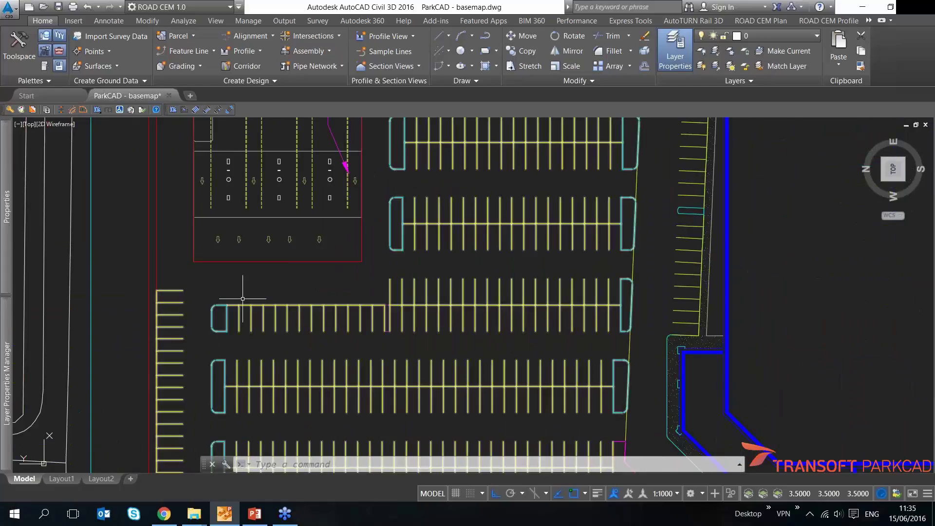
{"action": "middle_click_drag", "start_coordinate": [302, 311], "coordinate": [306, 284]}
{"action": "scroll", "coordinate": [306, 284], "scroll_direction": "down", "scroll_amount": 2}
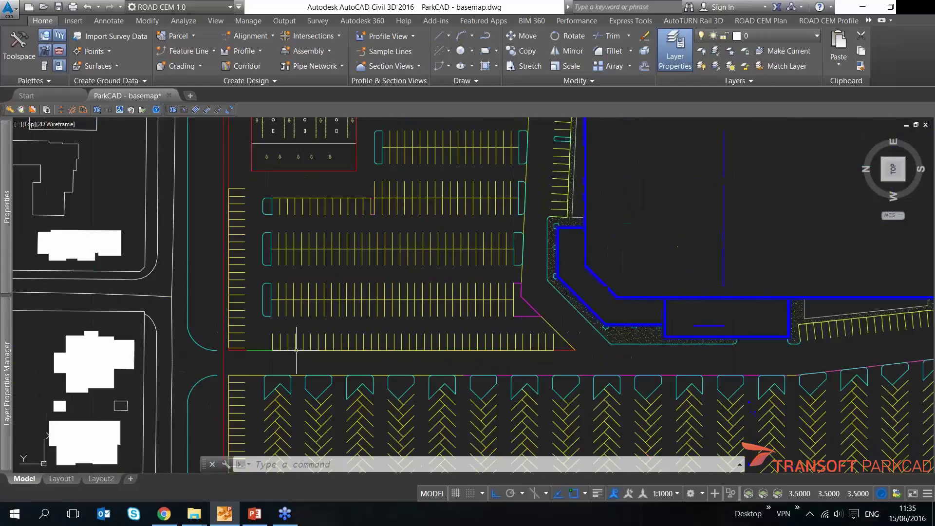
{"action": "left_click", "coordinate": [302, 171]}
{"action": "left_click", "coordinate": [304, 171]}
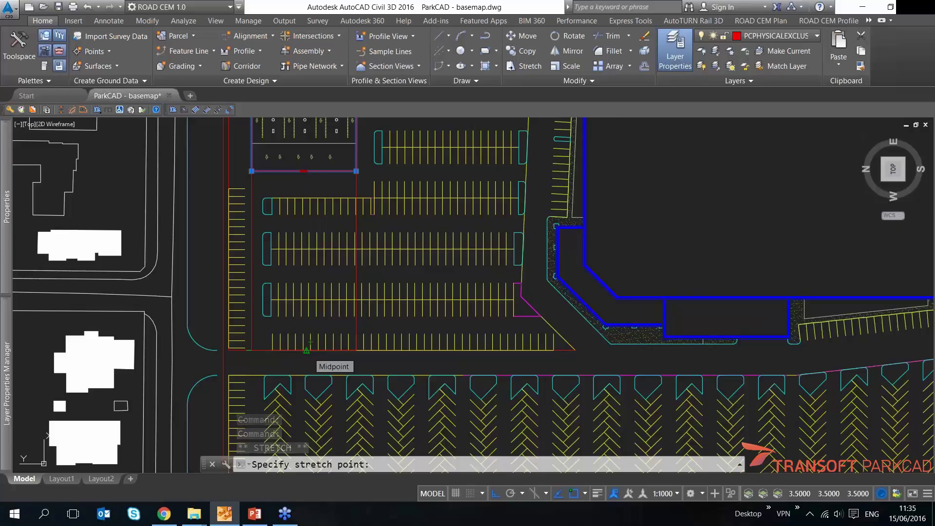
{"action": "key", "text": "Escape"}
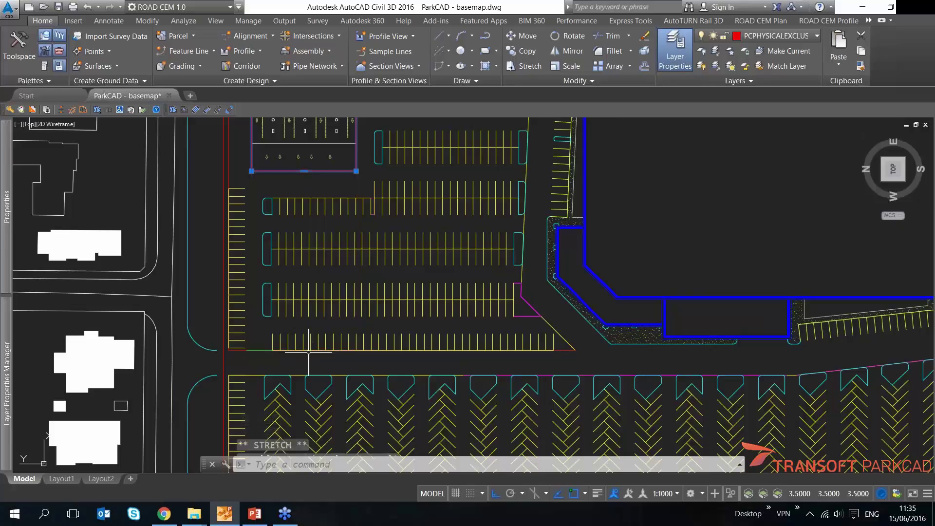
{"action": "key", "text": "Escape"}
{"action": "middle_click_drag", "start_coordinate": [384, 121], "coordinate": [379, 193]}
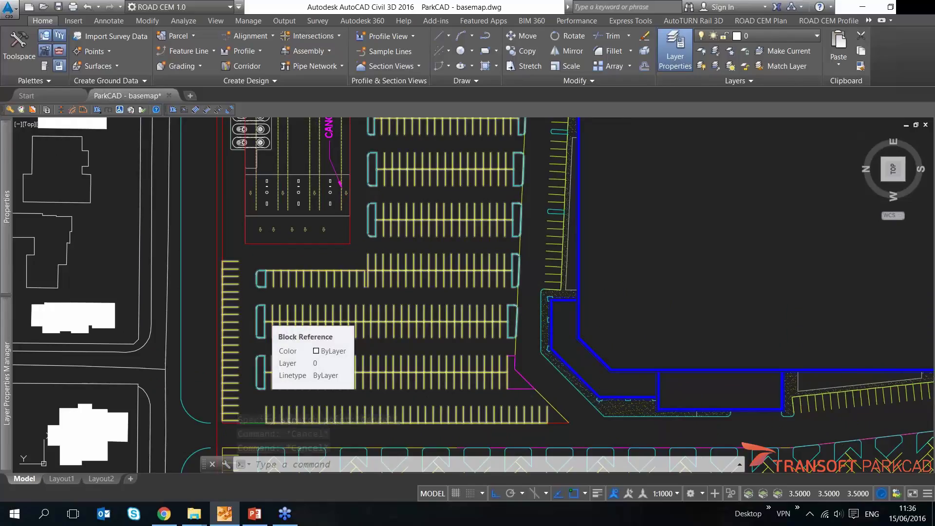
{"action": "scroll", "coordinate": [378, 260], "scroll_direction": "down", "scroll_amount": 2}
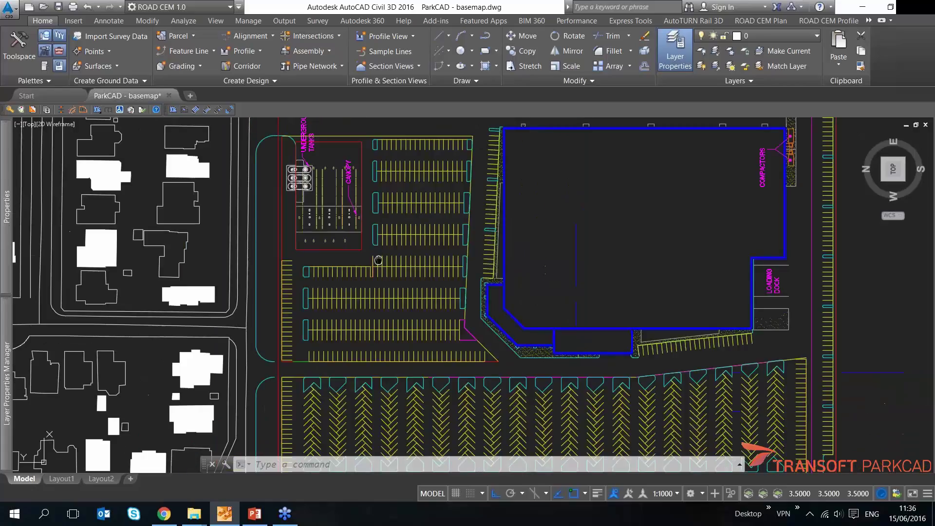
{"action": "middle_click_drag", "start_coordinate": [378, 260], "coordinate": [358, 238]}
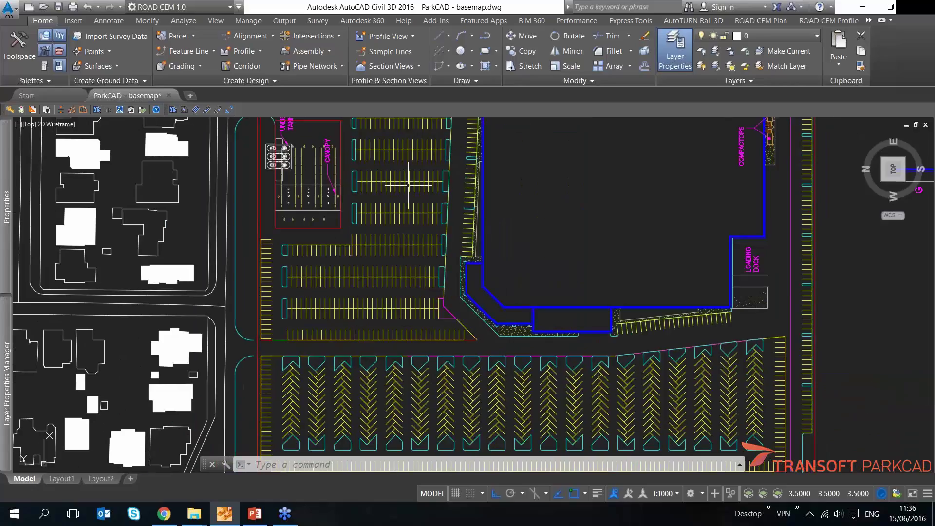
{"action": "scroll", "coordinate": [460, 347], "scroll_direction": "up", "scroll_amount": 2}
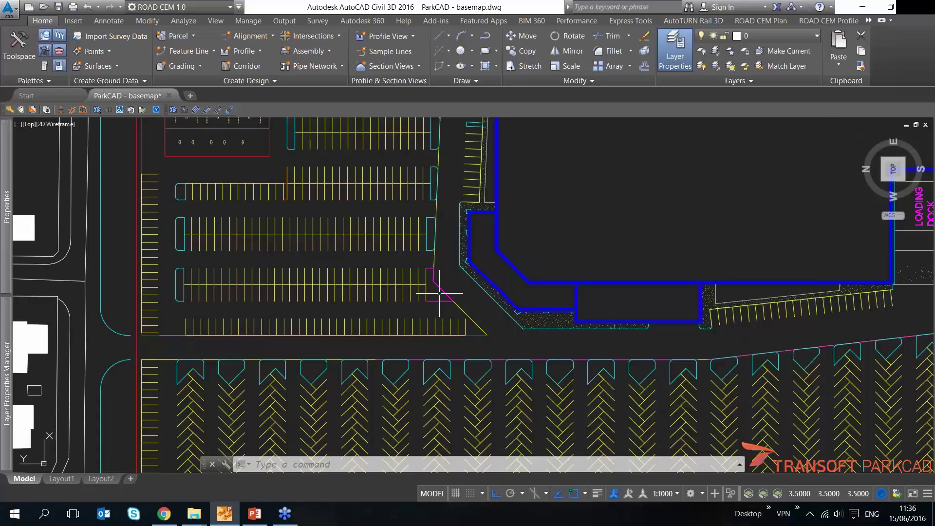
{"action": "key", "text": "Escape"}
{"action": "key", "text": "Escape"}
{"action": "scroll", "coordinate": [439, 293], "scroll_direction": "down", "scroll_amount": 3}
{"action": "scroll", "coordinate": [363, 251], "scroll_direction": "up", "scroll_amount": 1}
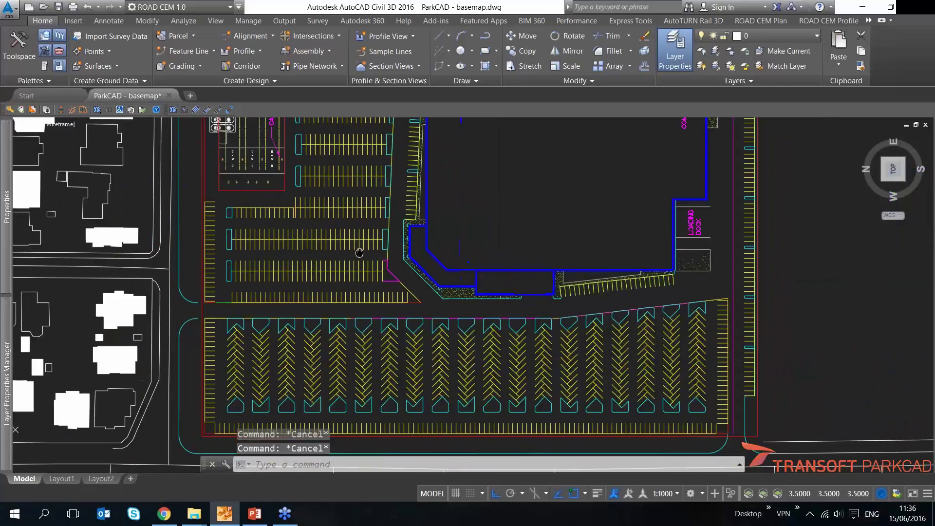